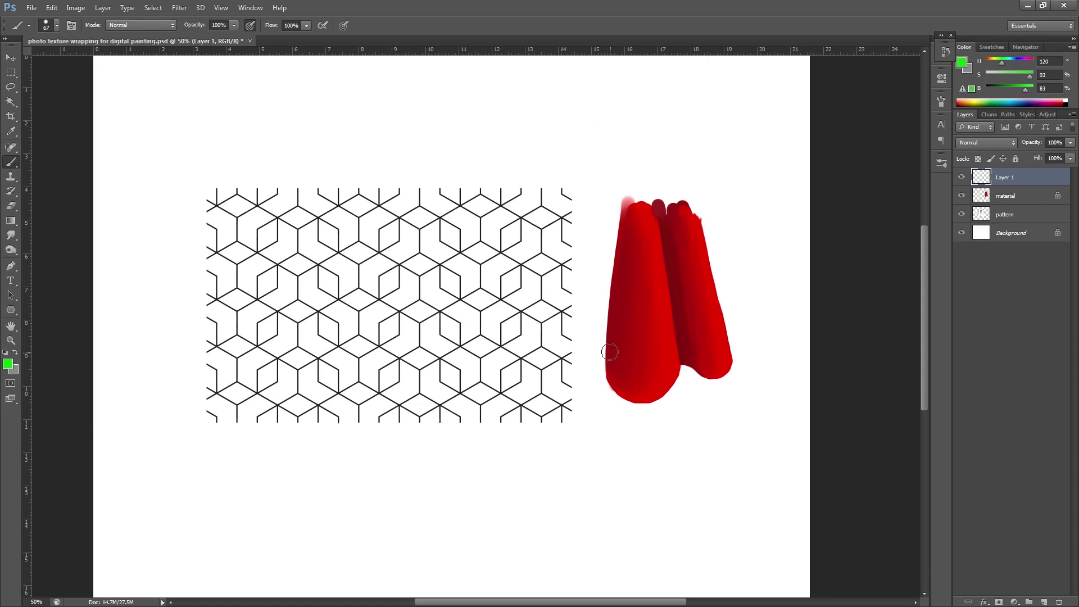
Step: Circle the red material in green on Layer 1, undo that stroke, and circle the geometric line pattern instead
mouse_move(675, 183)
left_mouse_down()
mouse_move(640, 169)
mouse_move(672, 407)
mouse_move(618, 168)
left_mouse_up()
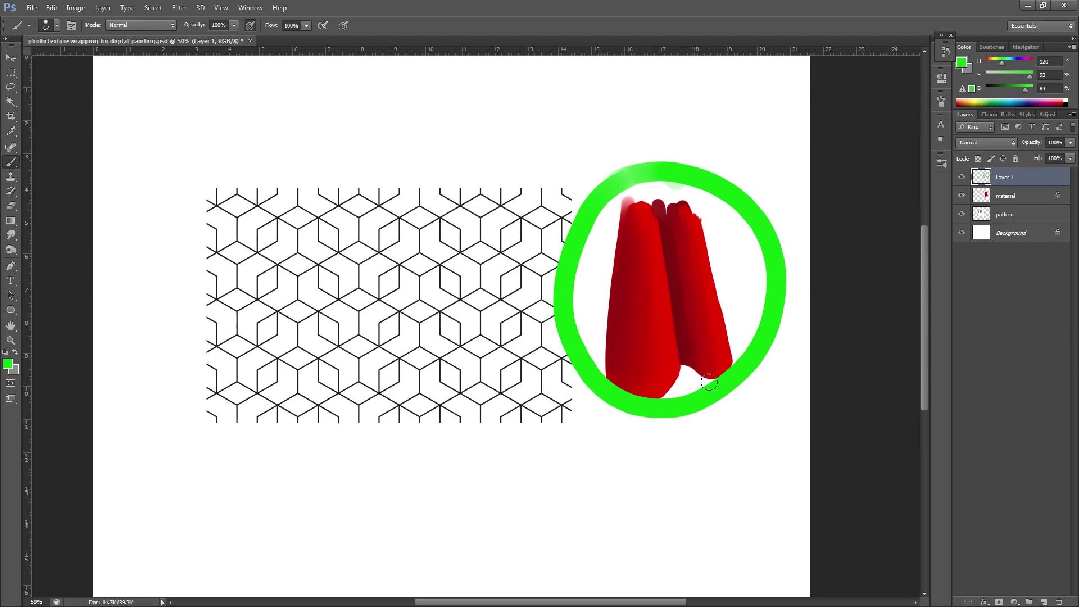
key("ctrl+z")
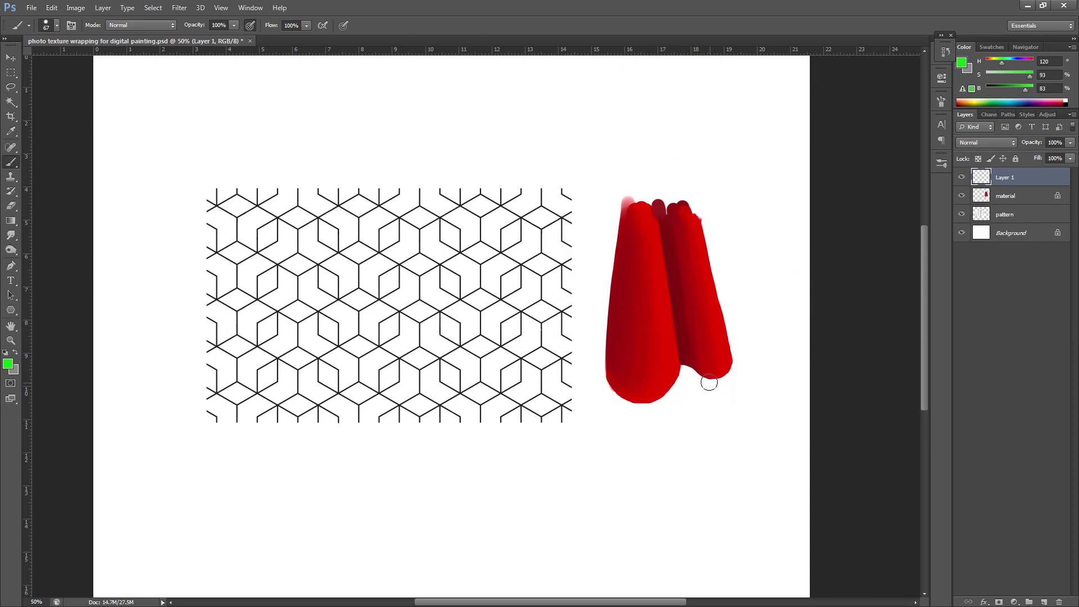
mouse_move(370, 160)
left_mouse_down()
mouse_move(277, 176)
mouse_move(457, 156)
mouse_move(228, 239)
left_mouse_up()
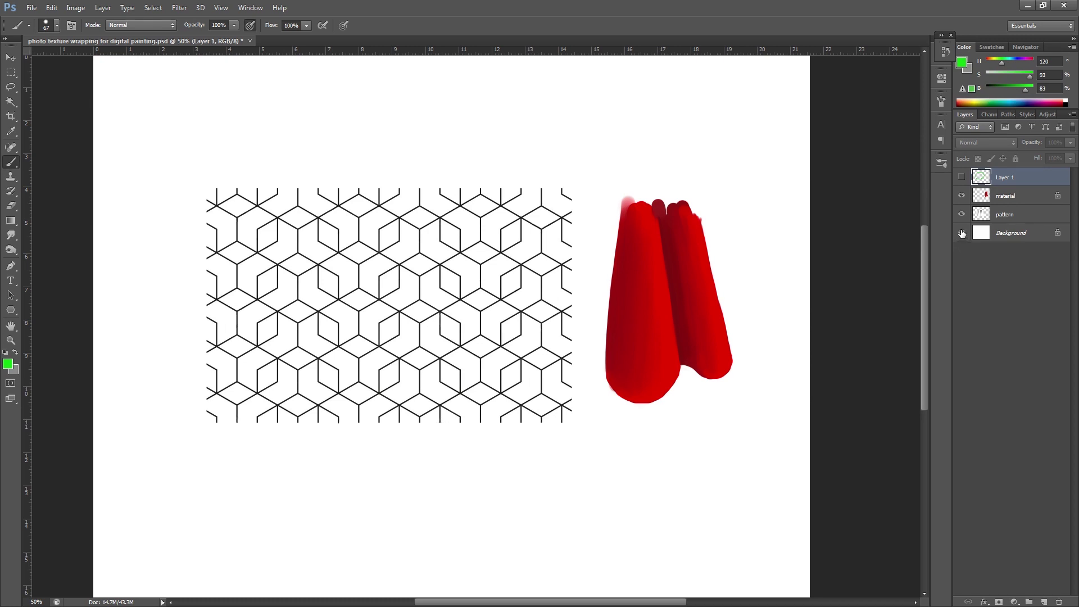
Step: Toggle the Background layer's visibility to check the pattern's white fill, leaving the Background hidden
left_click(961, 233)
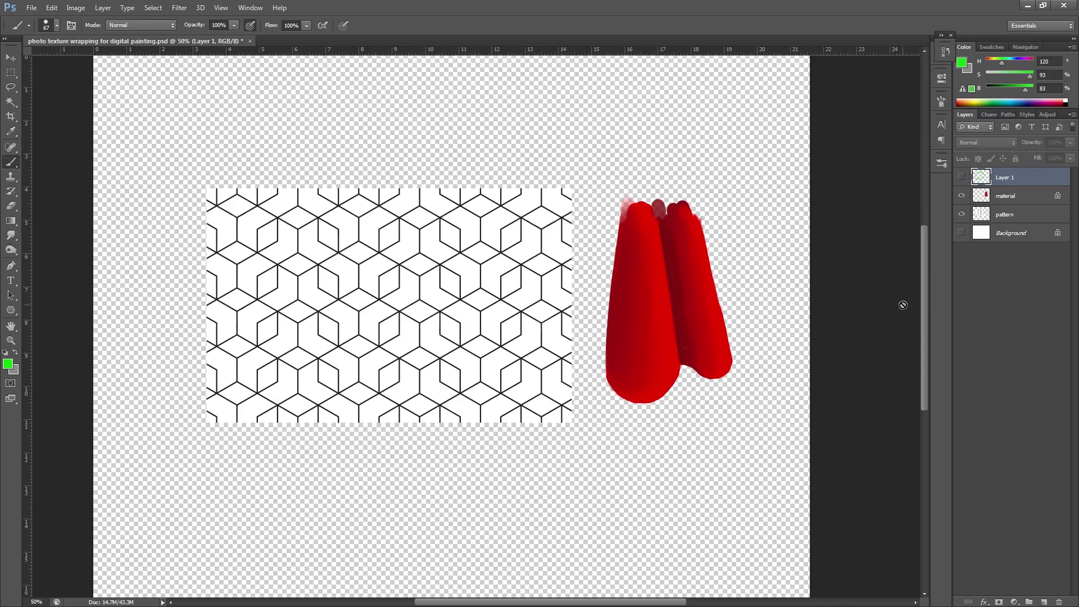
left_click(961, 233)
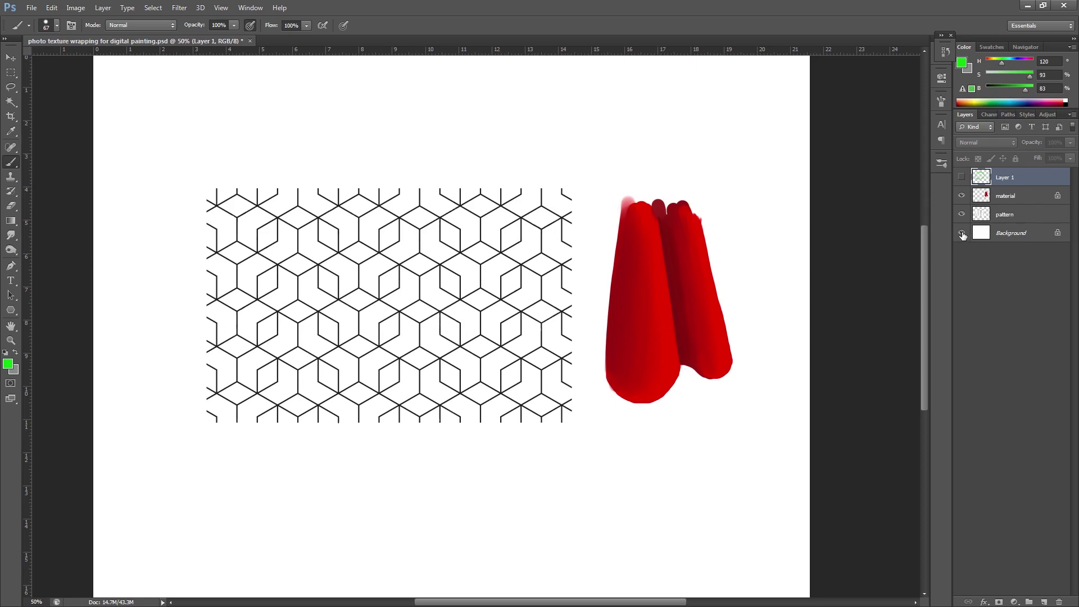
left_click(962, 233)
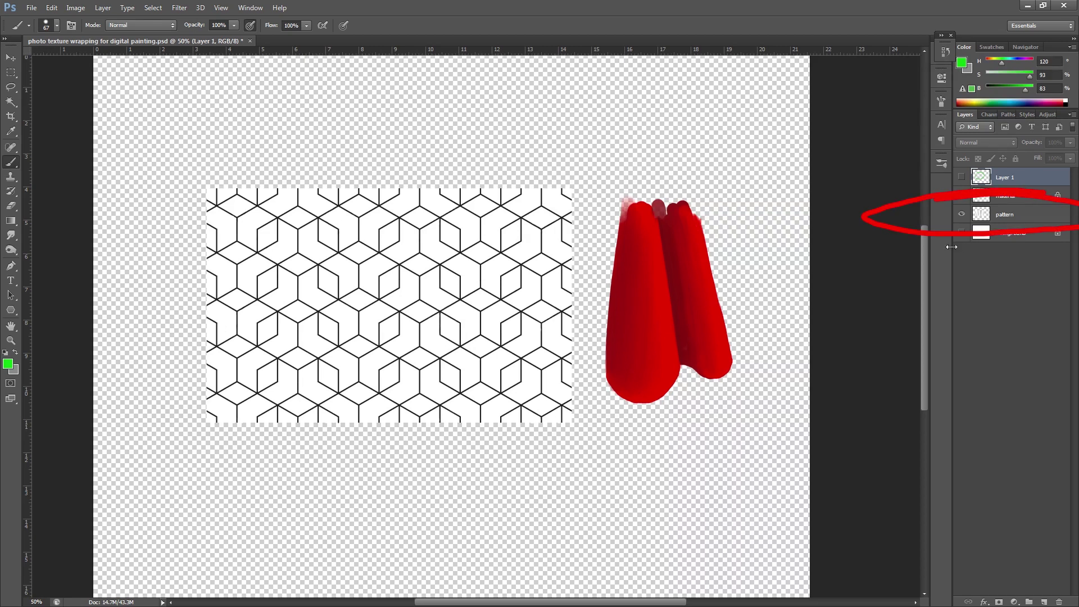
Step: Select the white areas of the pattern layer with Color Range at a fuzziness of about 52, delete them and deselect
left_click(1002, 216)
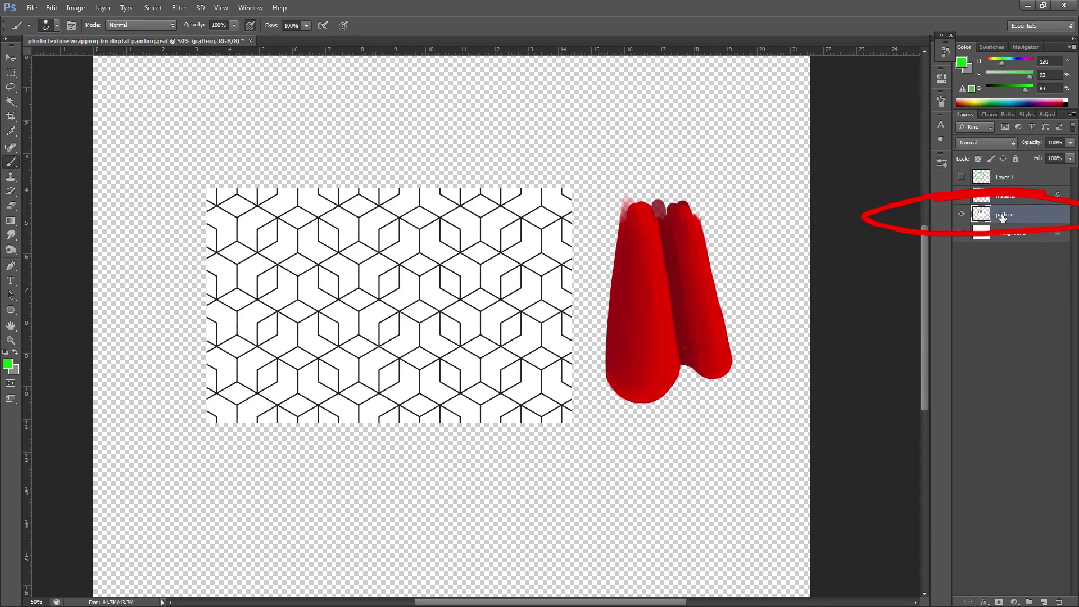
left_click(151, 7)
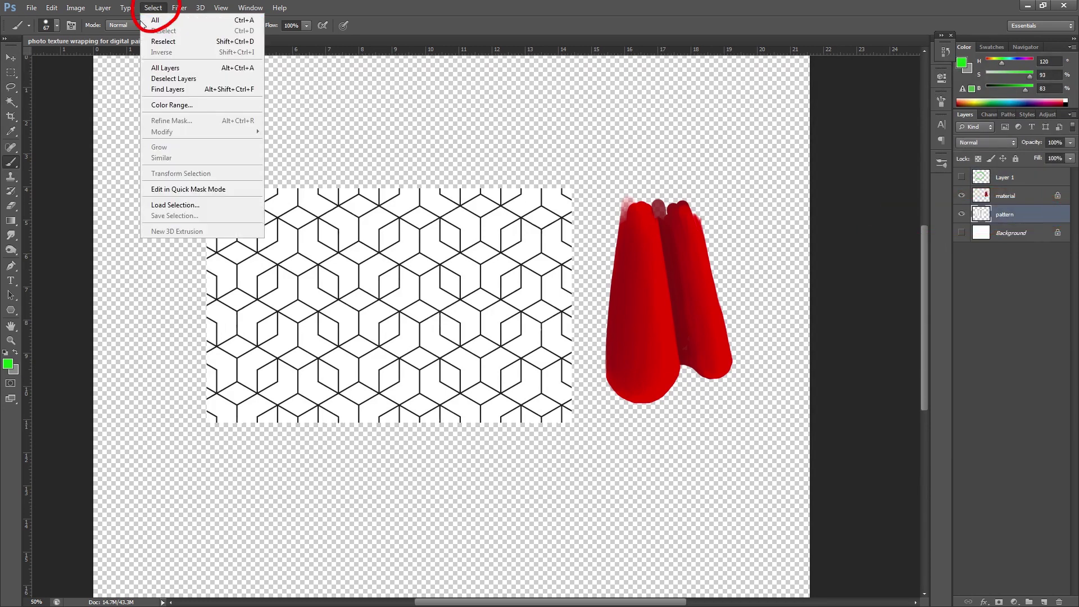
left_click(200, 103)
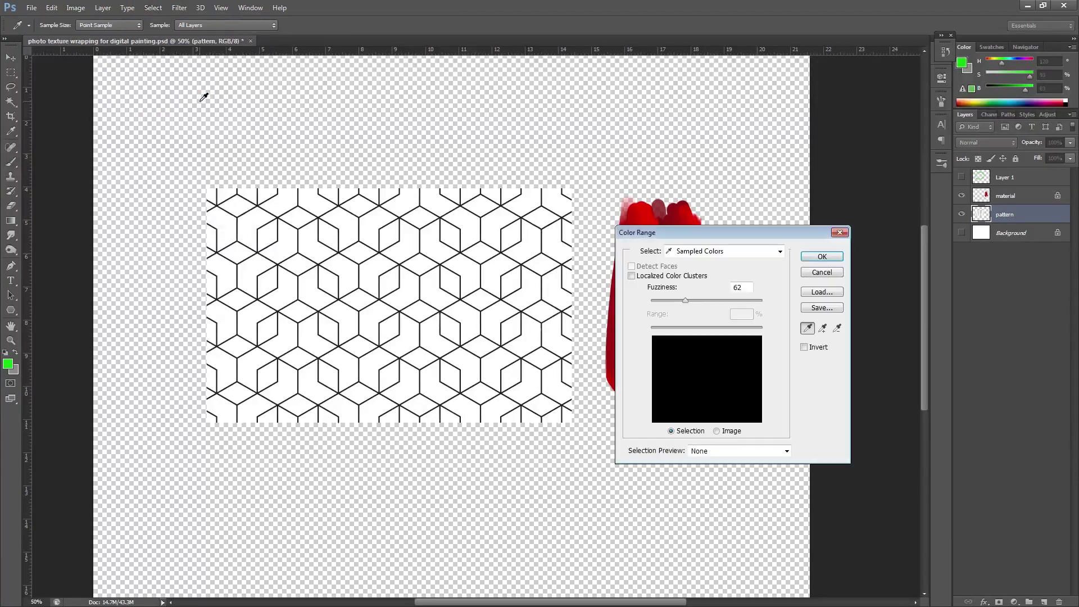
left_click(496, 262)
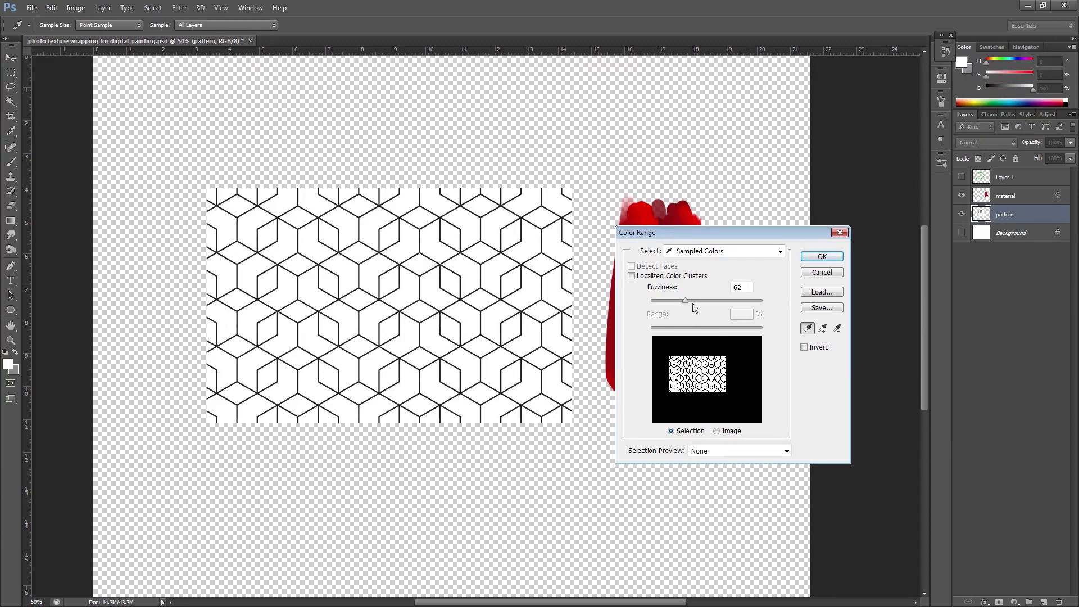
left_click_drag(685, 300, 735, 301)
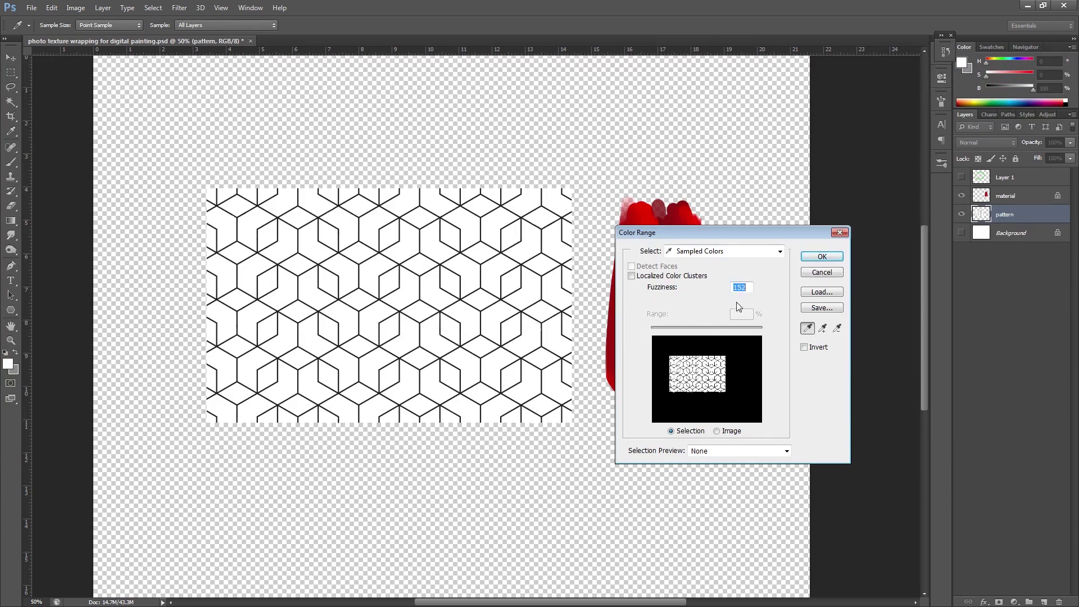
left_click(681, 302)
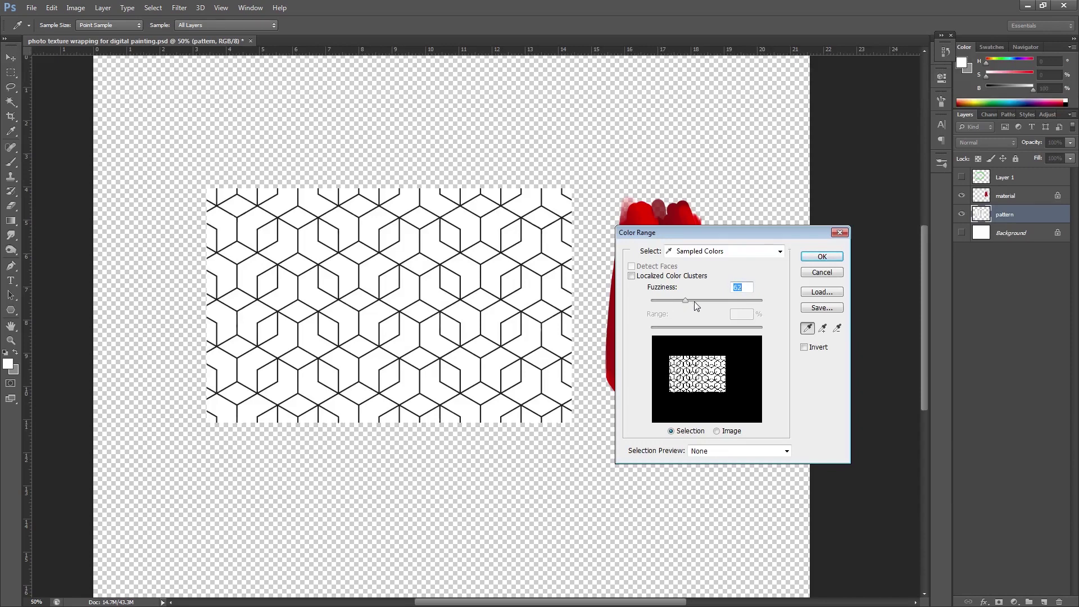
left_click(822, 256)
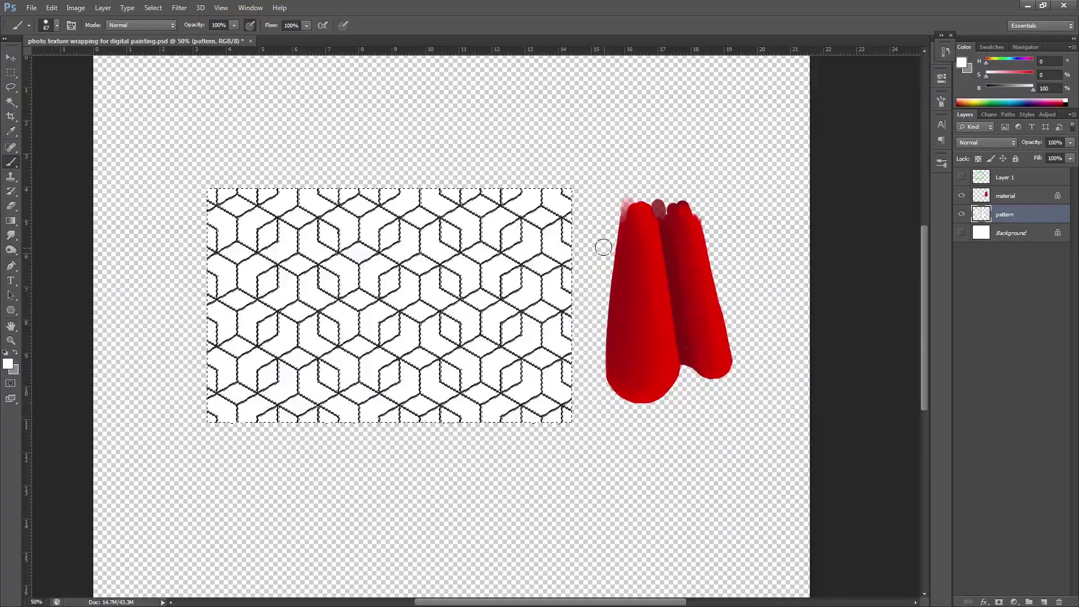
key("Delete")
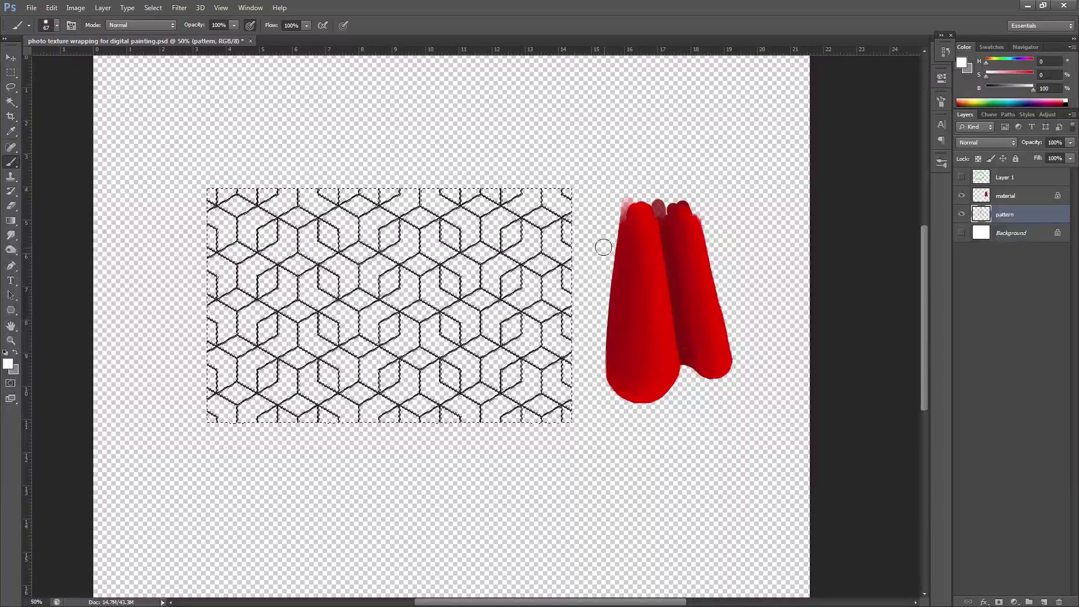
key("ctrl+d")
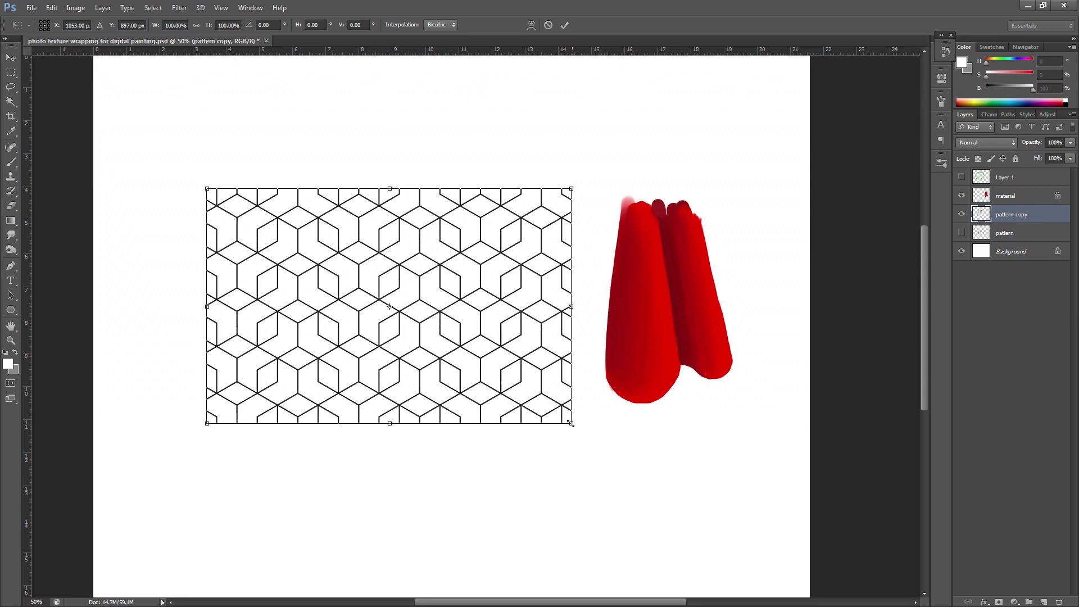
Step: Scale the pattern copy proportionally to about 47% and place it over the lower half of the red material
left_click_drag(571, 422, 492, 362)
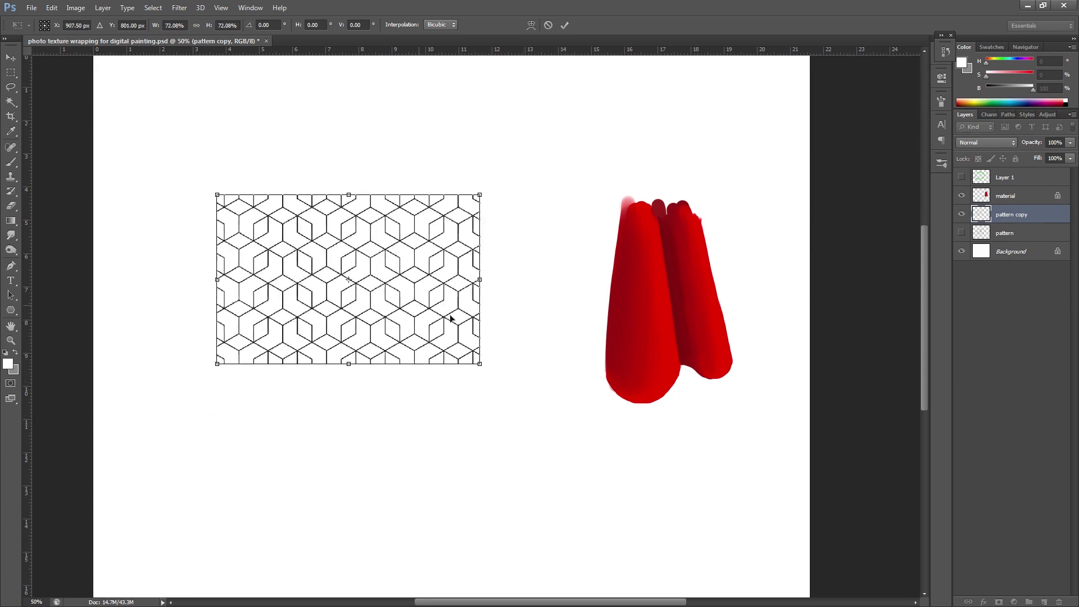
left_click_drag(450, 315, 740, 370)
left_click_drag(771, 422, 714, 381)
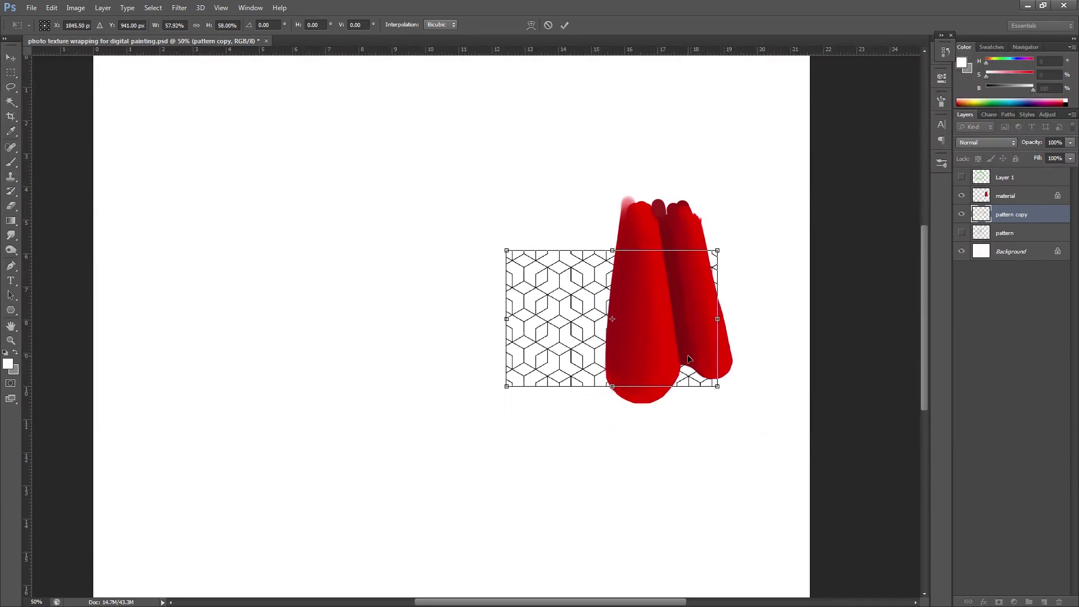
left_click_drag(683, 340, 715, 364)
left_click_drag(752, 409, 723, 389)
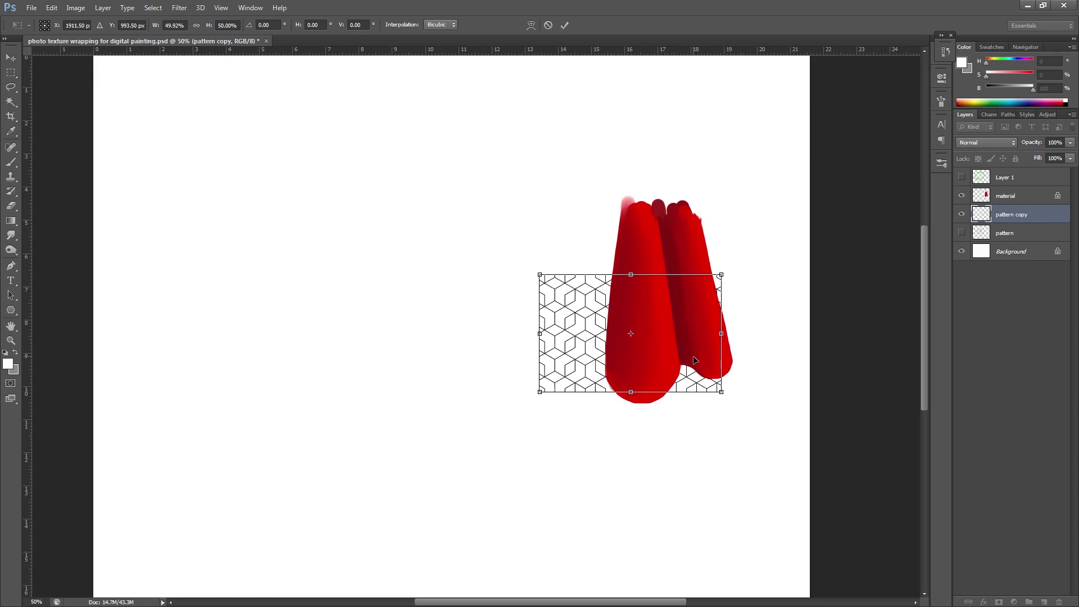
left_click_drag(693, 355, 711, 375)
left_click_drag(741, 410, 730, 403)
left_click_drag(714, 382, 721, 388)
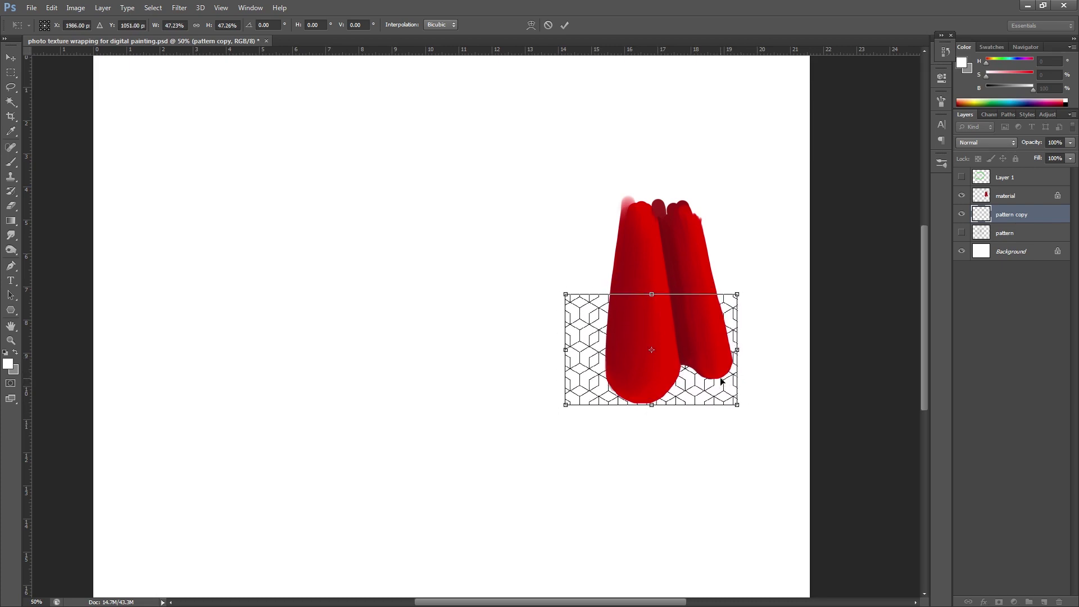
key("Return")
Step: Move the pattern copy above the material layer and trim off its right-hand strip with a rectangular selection
mouse_move(1000, 219)
left_mouse_down()
mouse_move(1012, 209)
mouse_move(1006, 189)
left_mouse_up()
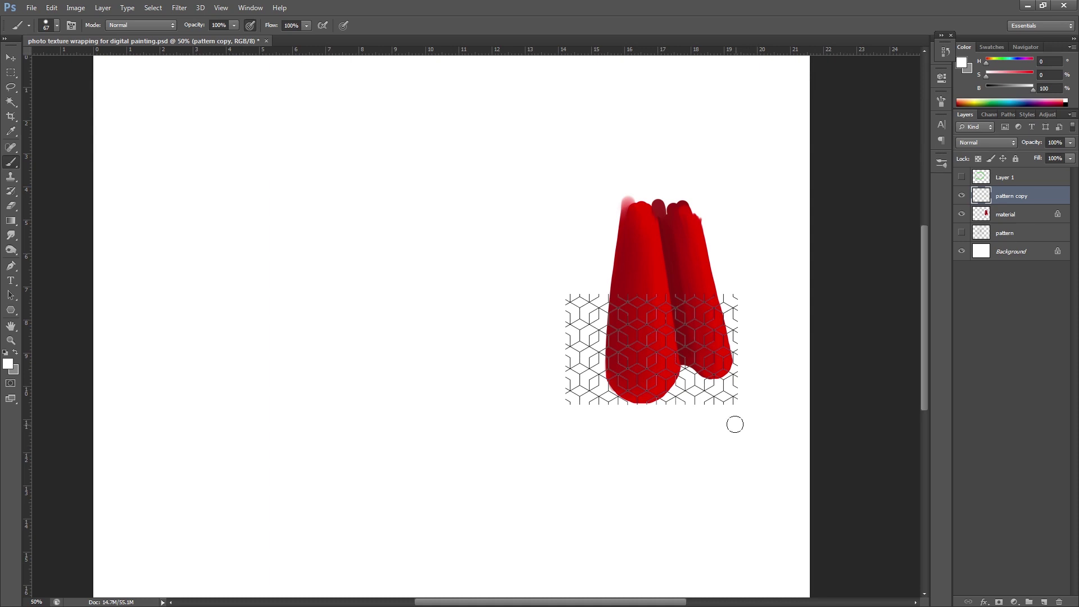
left_click(16, 74)
left_click_drag(706, 252, 821, 454)
key("Delete")
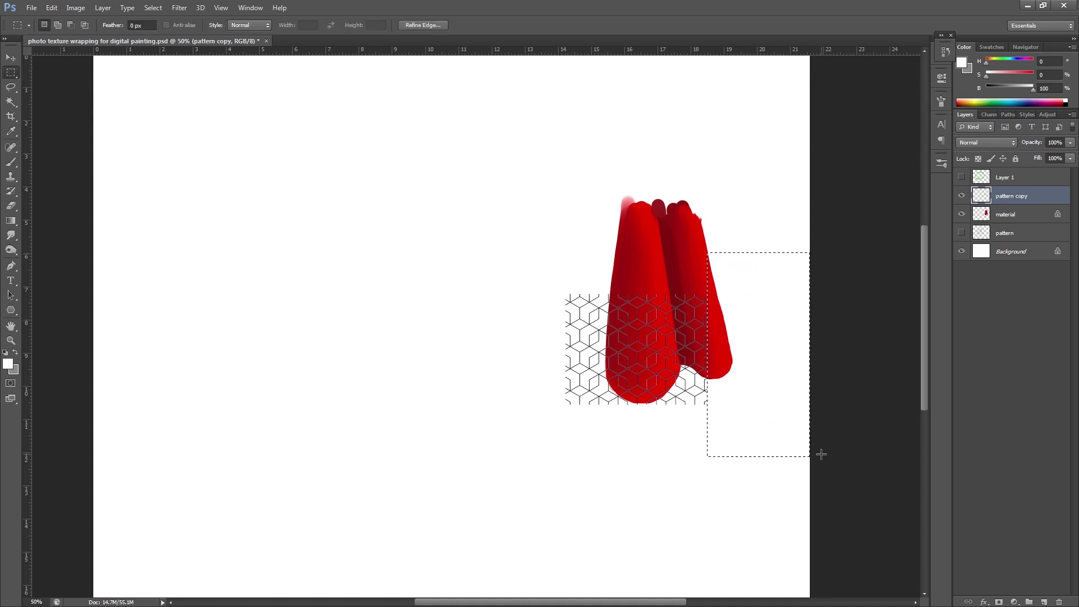
key("ctrl+d")
Step: Duplicate the trimmed pattern copy layer as a hidden backup and make the original pattern copy active
left_click_drag(1023, 197, 1043, 595)
left_click(961, 195)
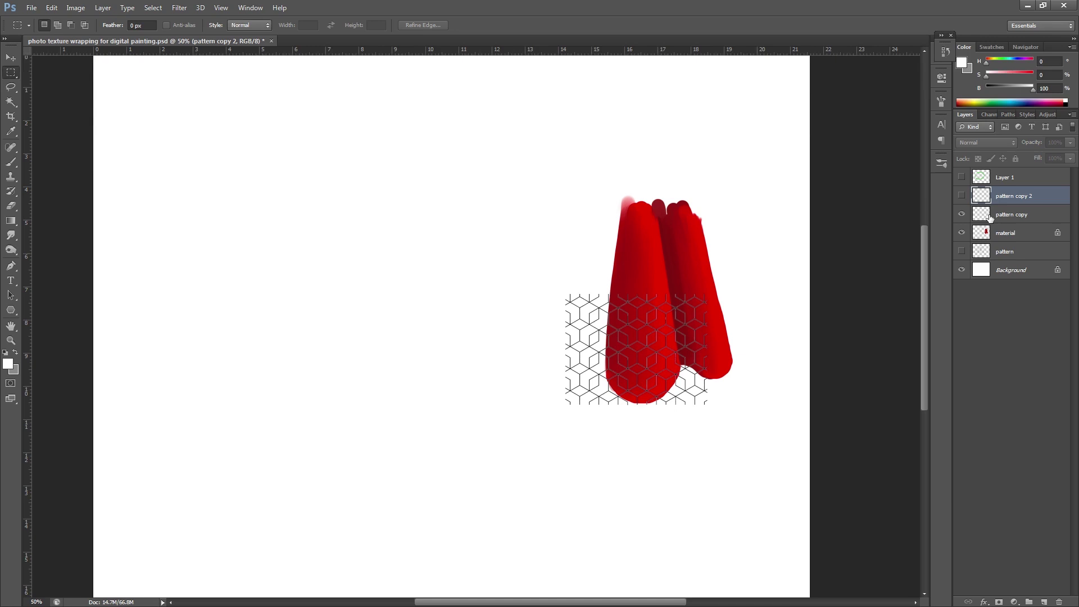
left_click(996, 215)
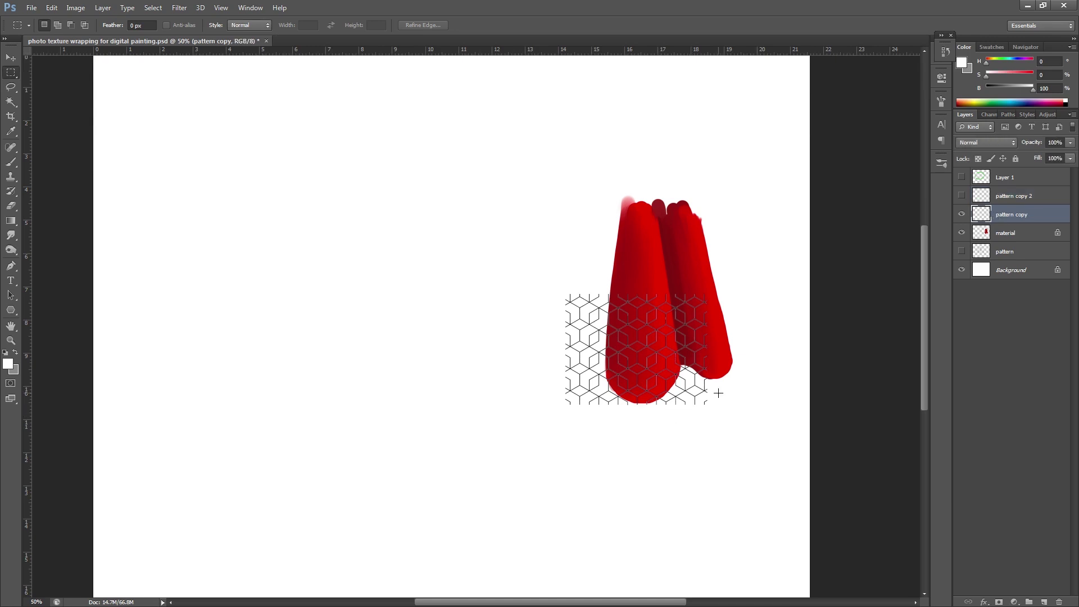
Step: Warp the pattern copy so its lower edge curves around the rounded bottom of the front red fold
key("ctrl+t")
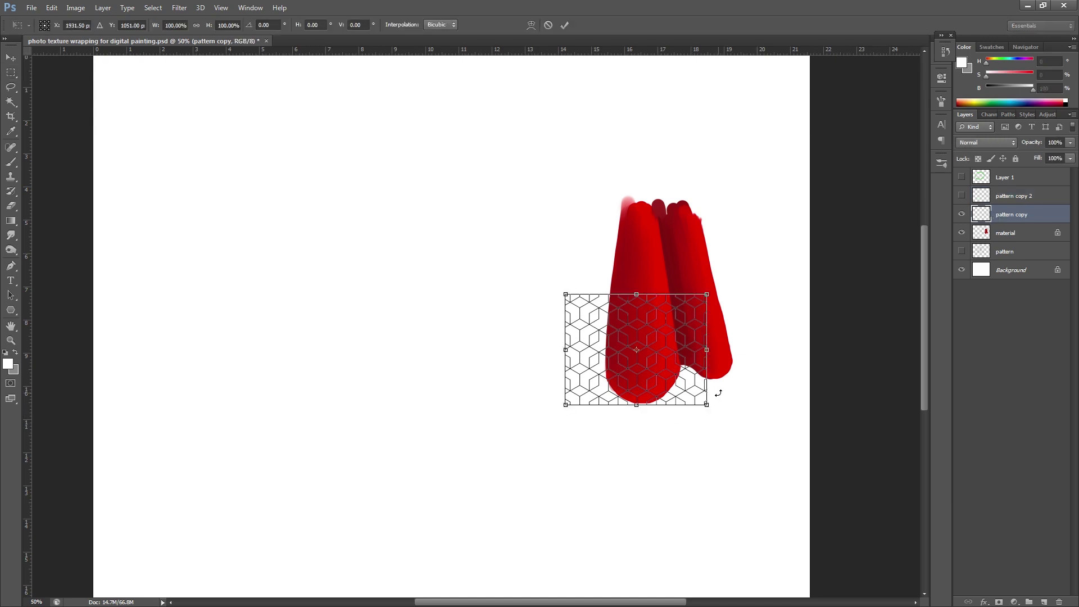
right_click(685, 375)
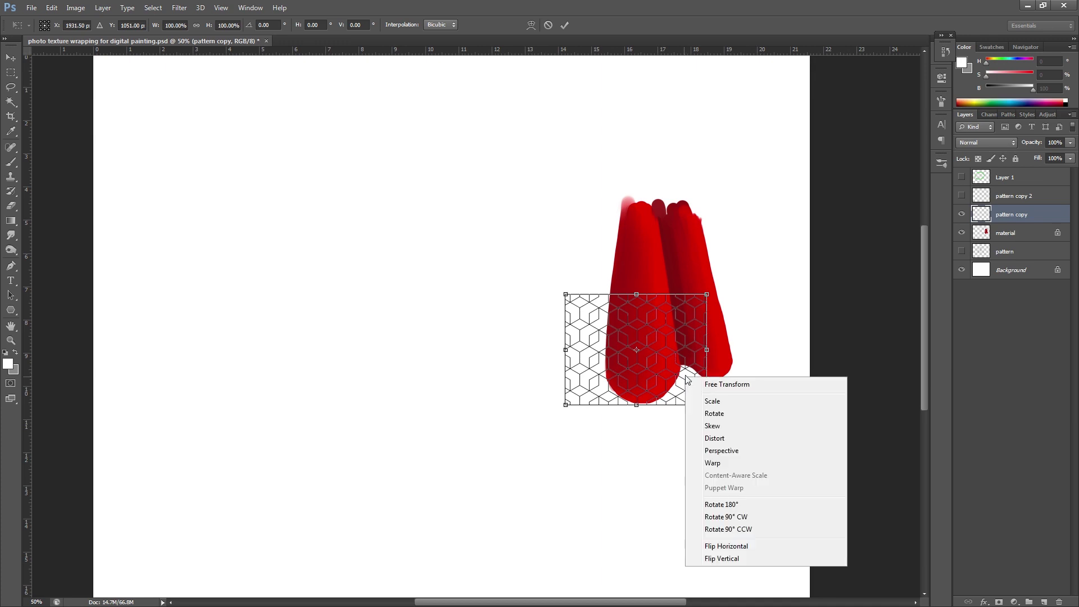
left_click(721, 465)
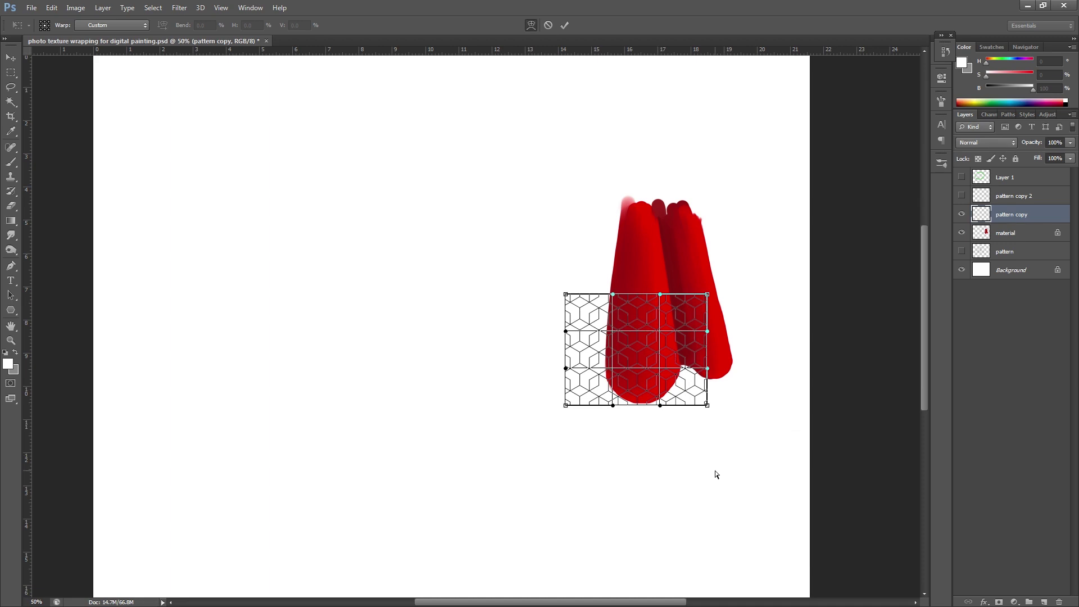
left_click_drag(565, 404, 584, 387)
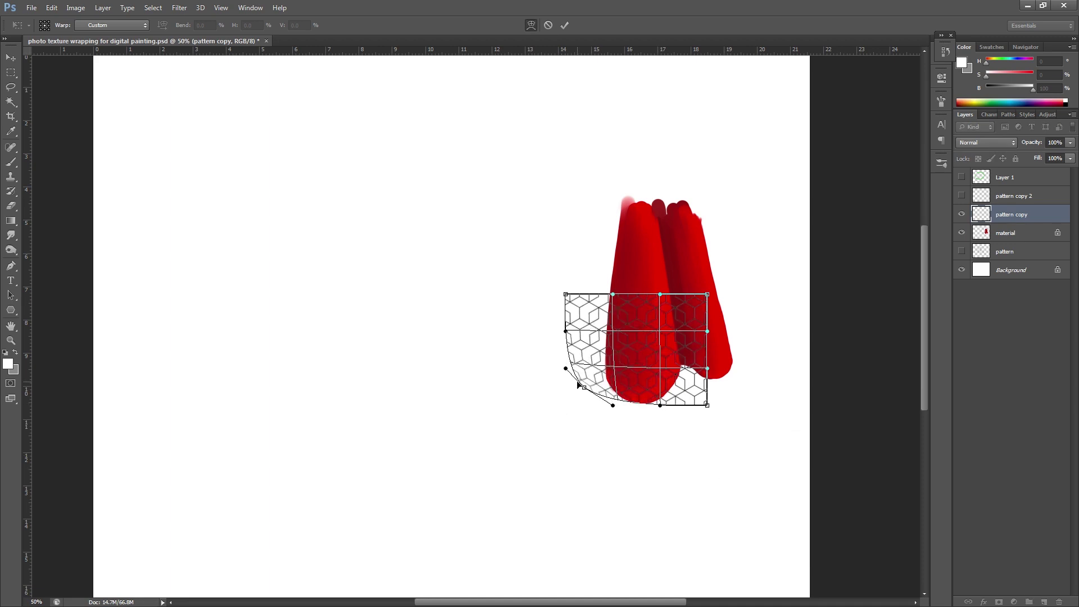
left_click_drag(707, 405, 704, 374)
left_click_drag(631, 399, 638, 406)
left_click_drag(584, 387, 592, 383)
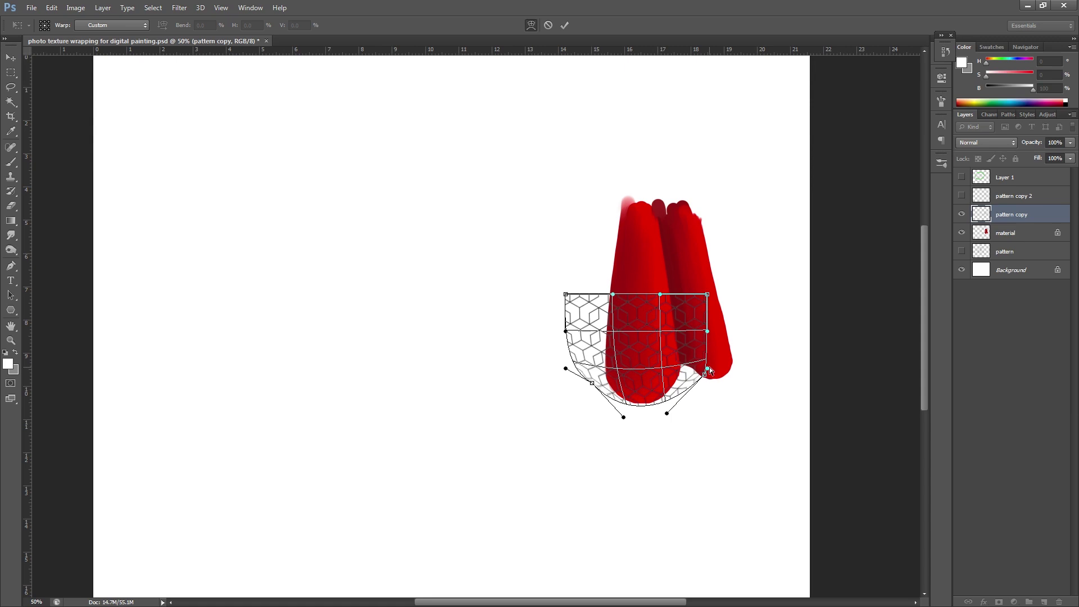
left_click_drag(704, 375, 699, 366)
Step: Pull the warp's upper corners and side edges inward to match the tapering width of the front fold
left_click_drag(565, 330, 597, 275)
left_click_drag(565, 368, 588, 356)
left_click_drag(581, 325, 590, 319)
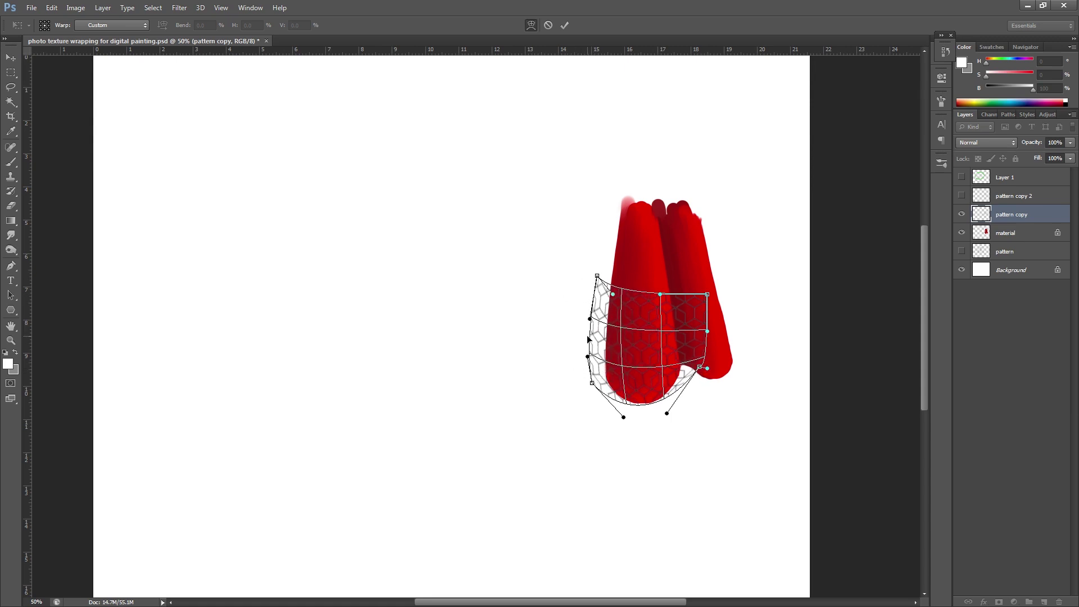
left_click_drag(707, 294, 686, 278)
left_click_drag(705, 331, 691, 371)
left_click_drag(592, 383, 600, 318)
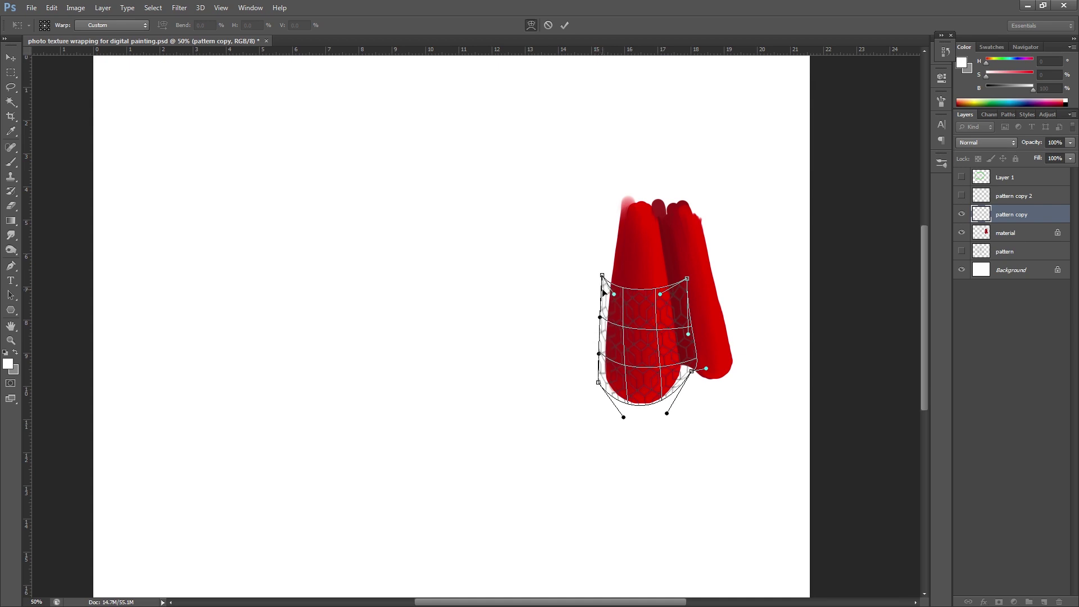
left_click_drag(597, 276, 602, 276)
left_click_drag(687, 279, 679, 280)
left_click_drag(695, 357, 688, 358)
left_click_drag(679, 279, 672, 279)
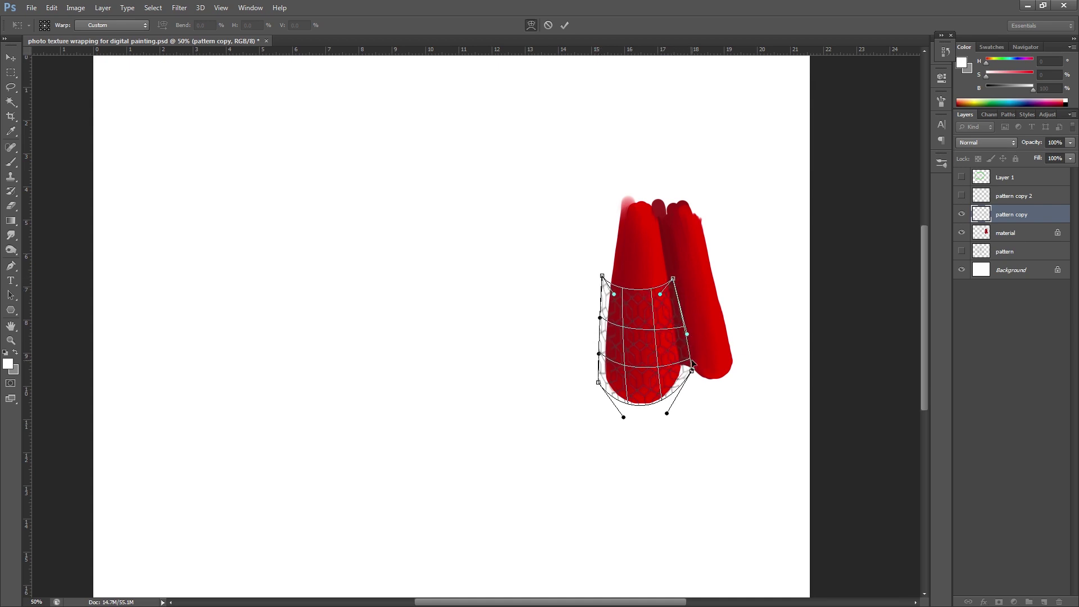
Step: Pull the warp's lower corners, left side and upper-left corner inward to hug the front fold's edges
left_click_drag(691, 371, 686, 369)
left_click_drag(628, 403, 604, 380)
left_click_drag(600, 317, 605, 318)
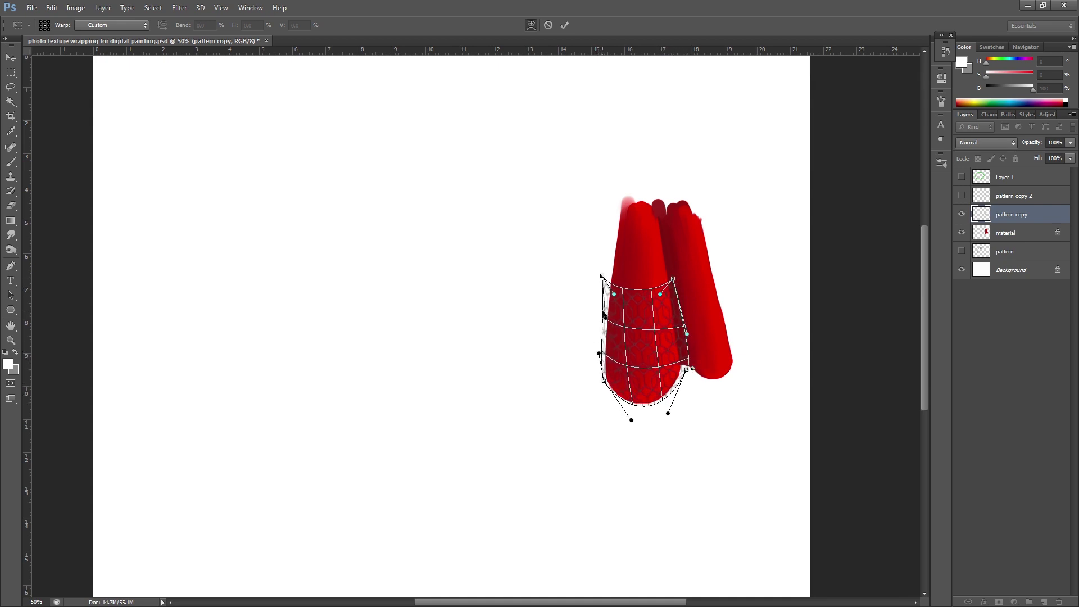
left_click_drag(601, 276, 610, 275)
left_click_drag(687, 334, 683, 367)
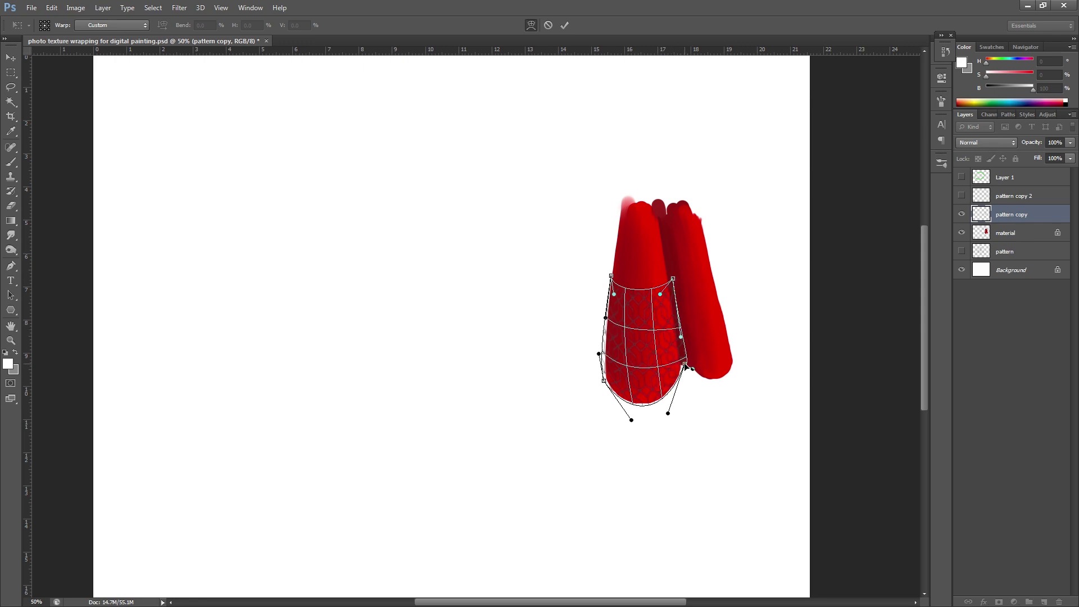
Step: Refine the warp's inner grid and rounded lower edge to follow the front fold's volume, and apply the warp
left_click_drag(649, 400, 652, 398)
left_click_drag(624, 337, 628, 337)
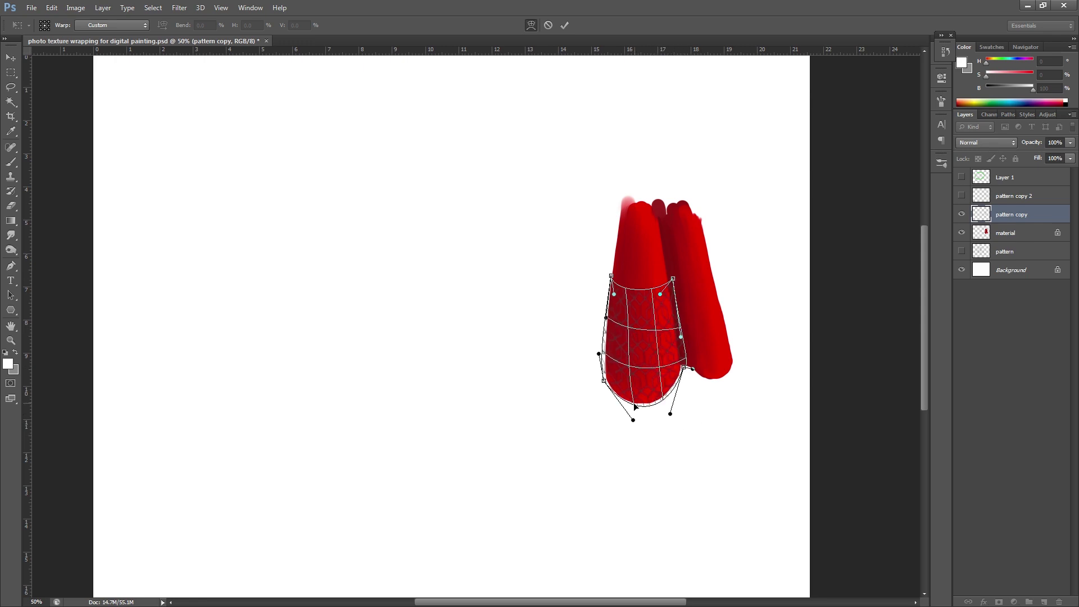
left_click_drag(634, 402, 662, 396)
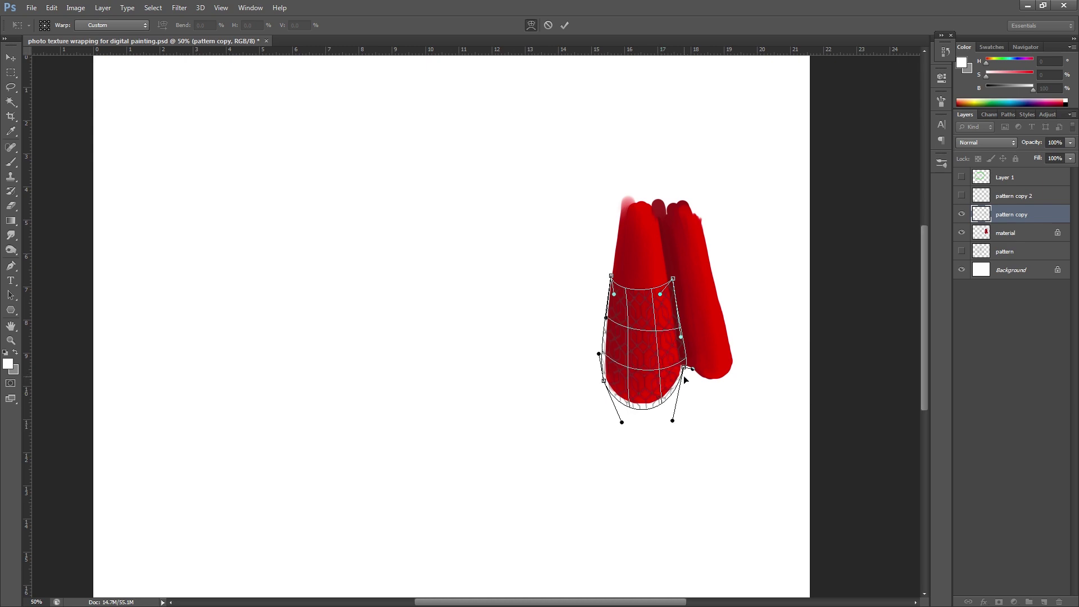
left_click_drag(684, 376, 689, 348)
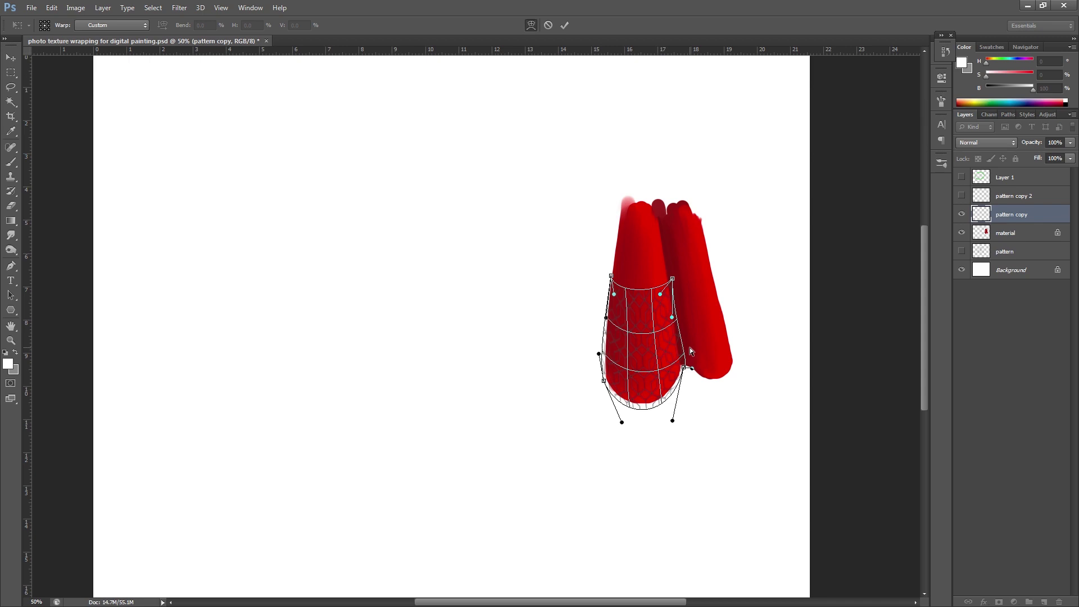
key("Return")
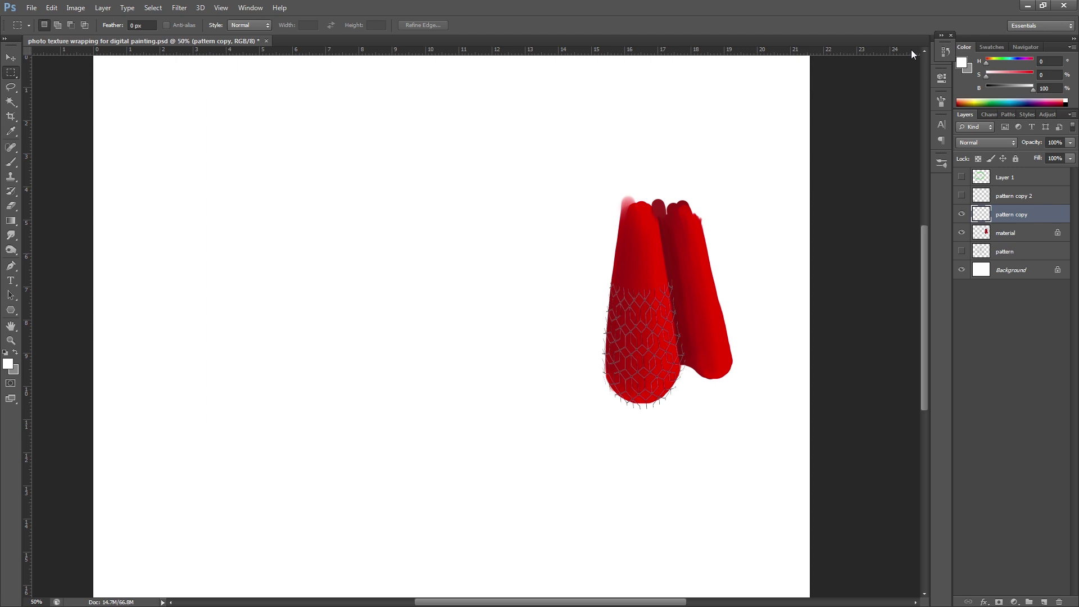
Step: Darken the warped pattern copy to black with Hue/Saturation by setting Lightness to -100
key("ctrl+u")
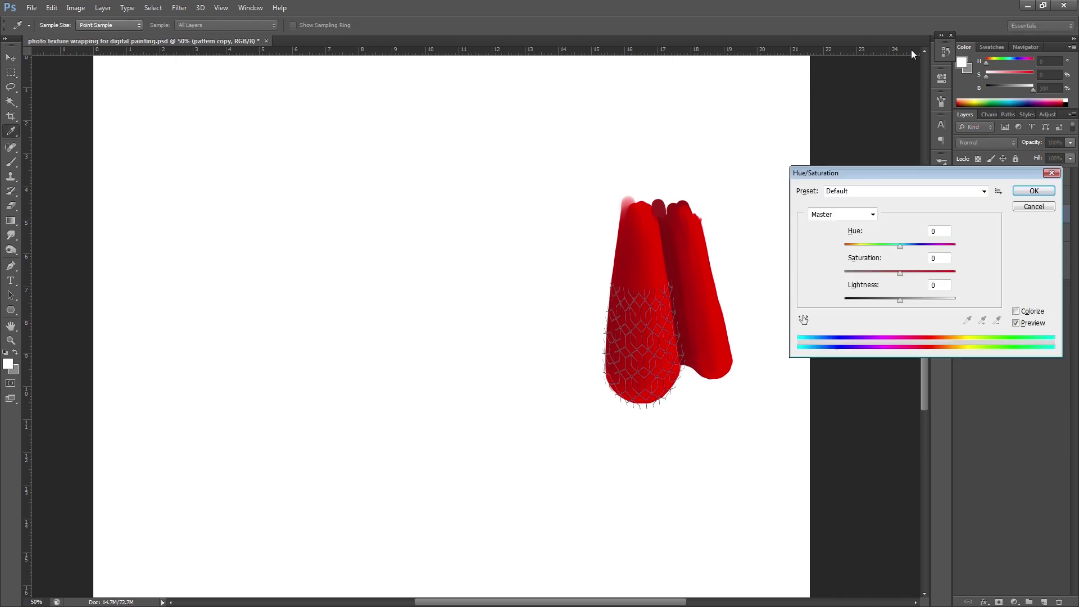
left_click_drag(898, 298, 809, 322)
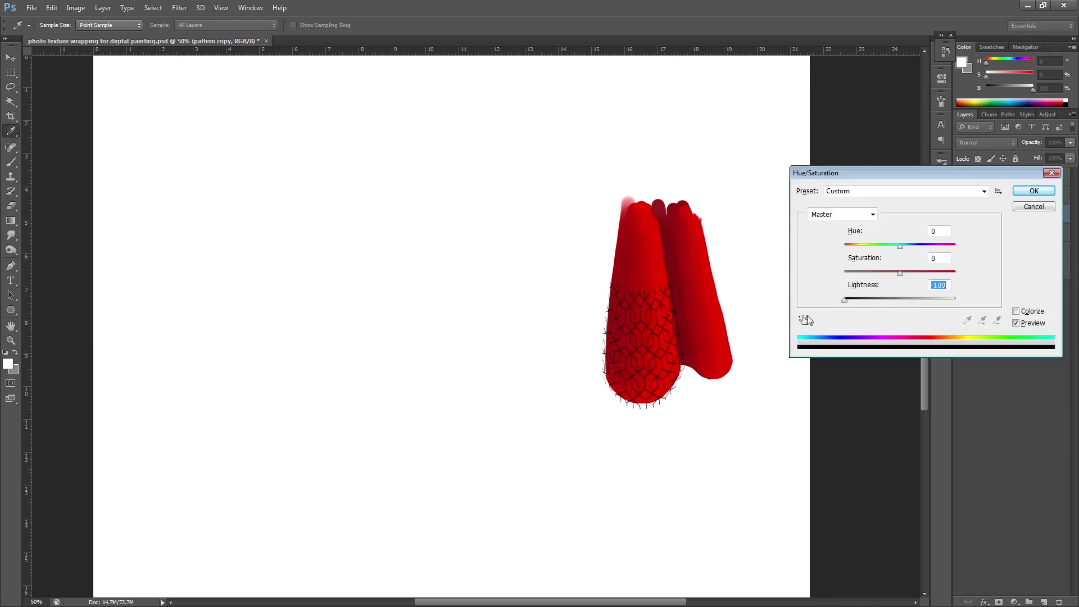
left_click(1033, 191)
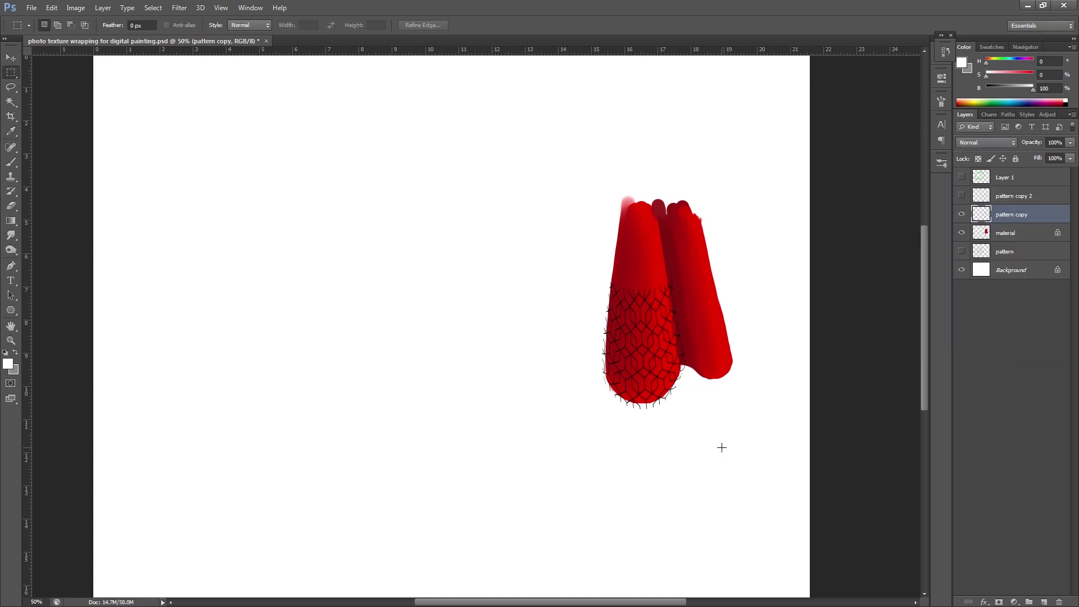
Step: Colorize the pattern copy with Hue/Saturation at Hue 5, Saturation 93 and Lightness +38
key("ctrl+u")
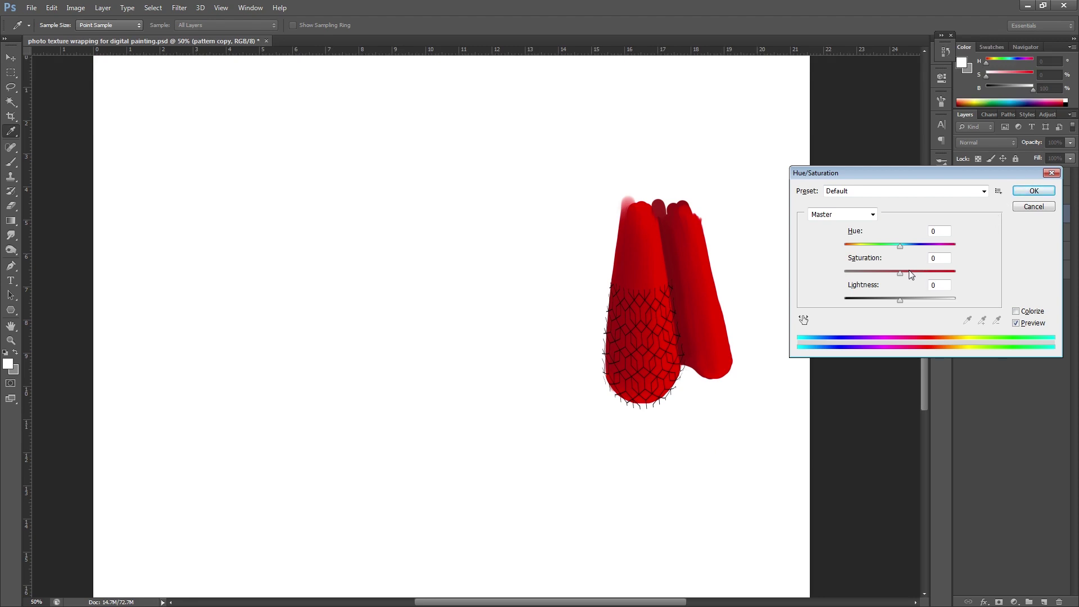
left_click(1016, 311)
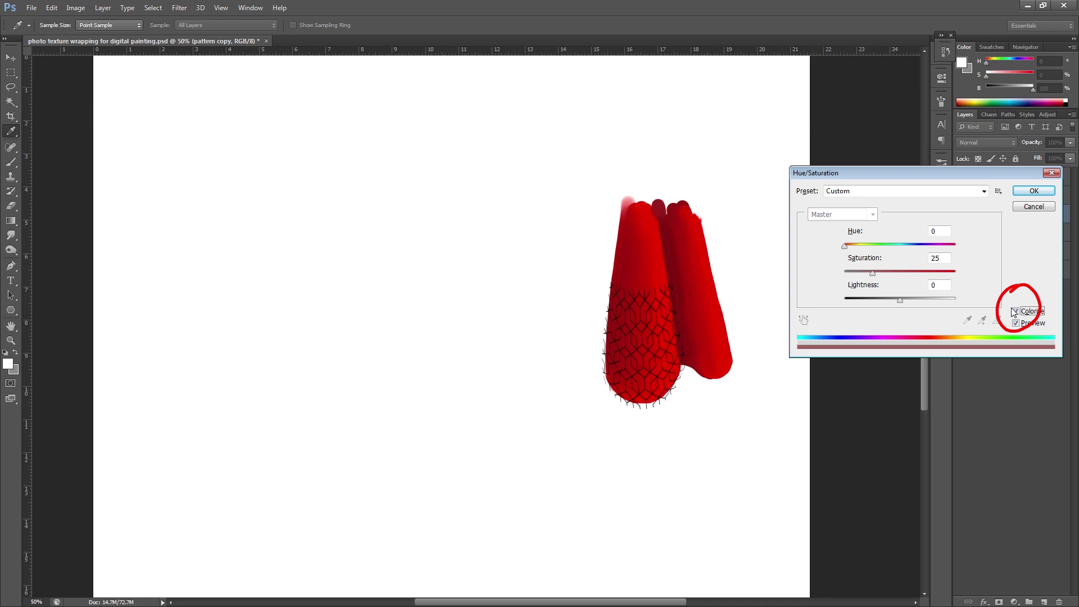
left_click_drag(844, 246, 919, 273)
left_click_drag(866, 245, 952, 274)
left_click_drag(906, 302, 922, 297)
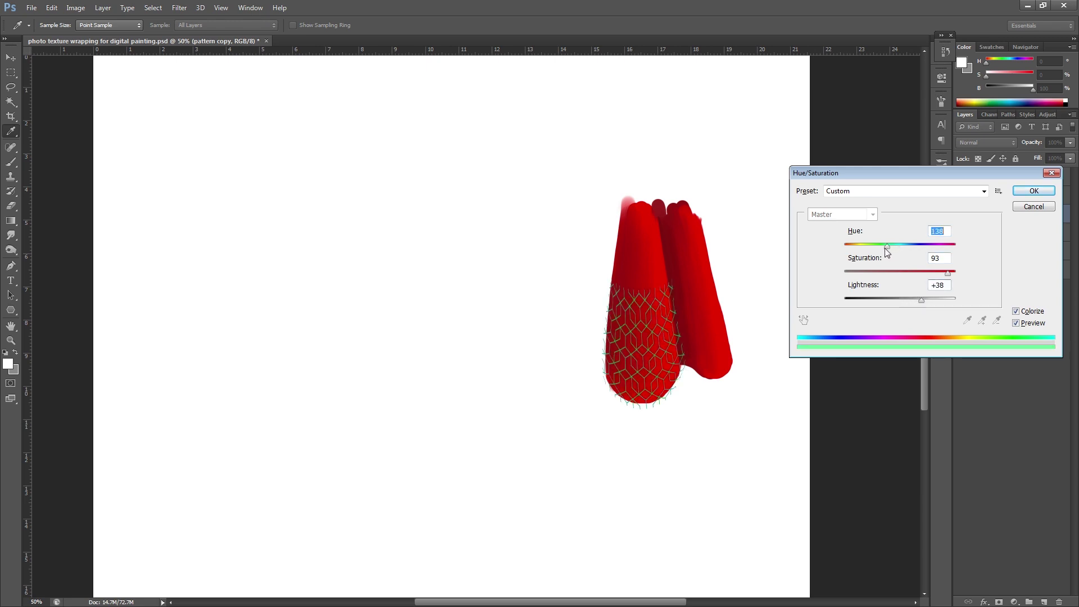
left_click_drag(887, 251, 847, 260)
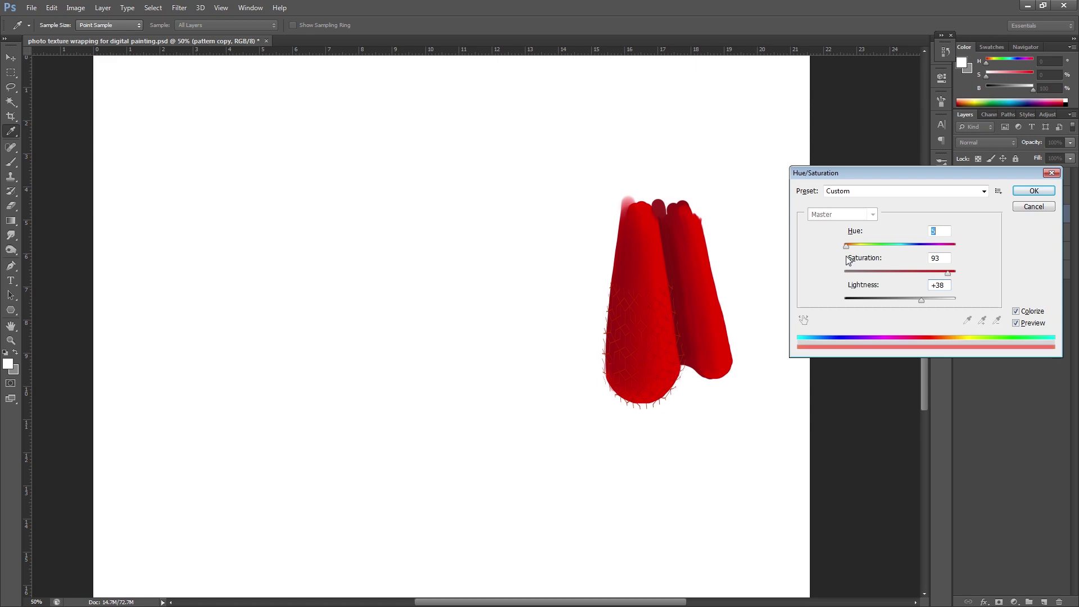
left_click(1033, 192)
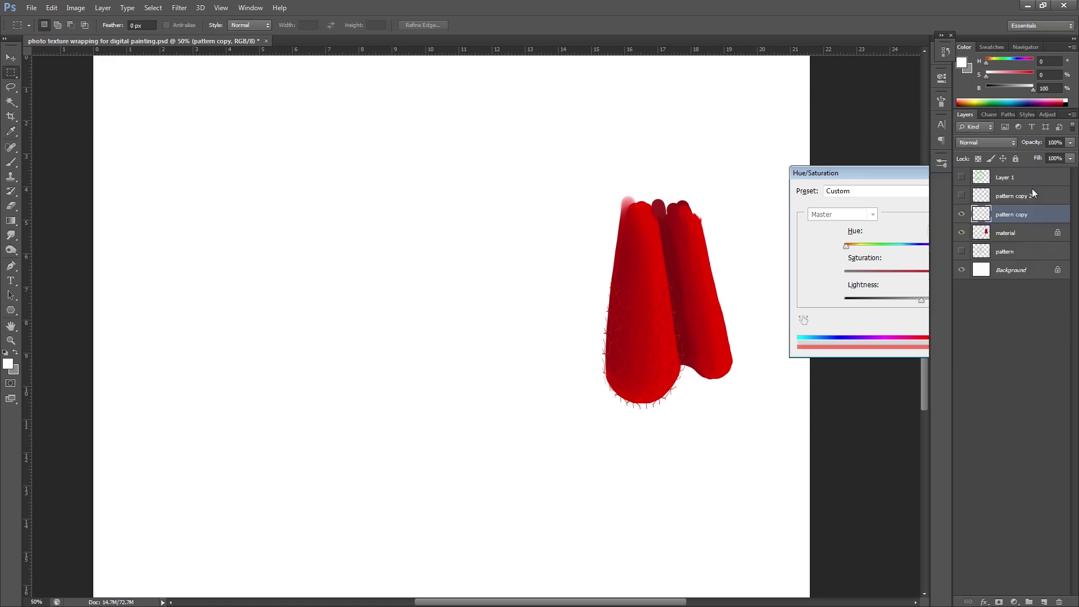
Step: Try successive blend modes on the pattern copy layer and settle on Exclusion
left_click(991, 141)
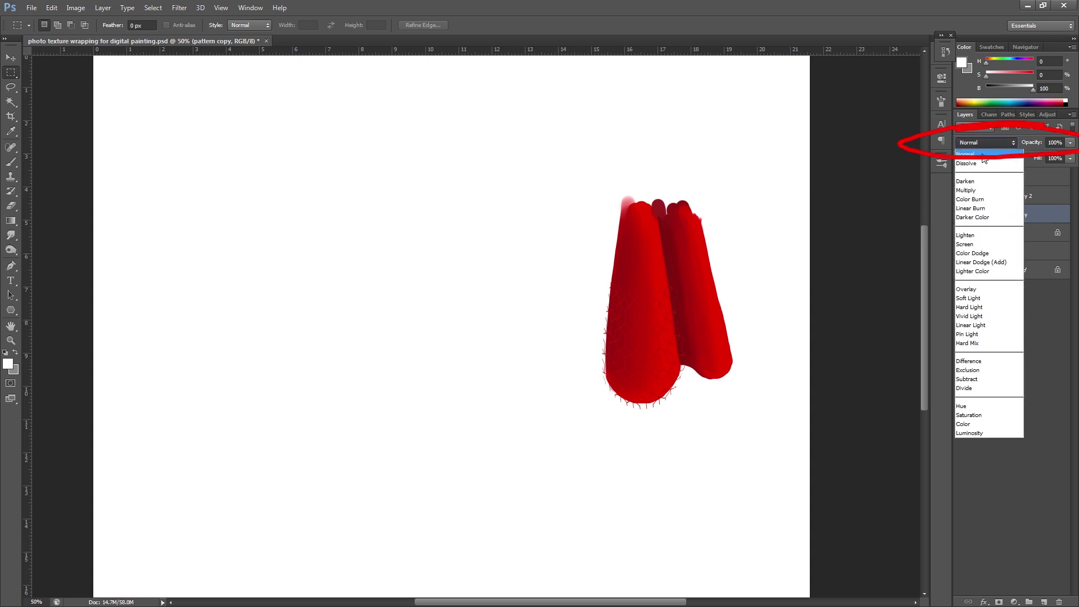
left_click(982, 155)
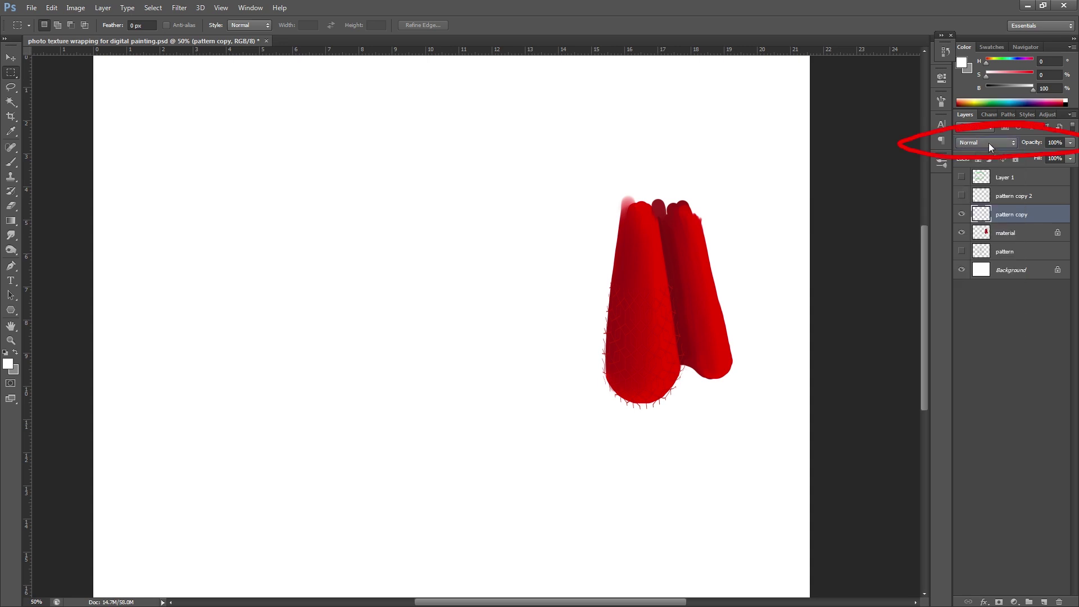
left_click(990, 141)
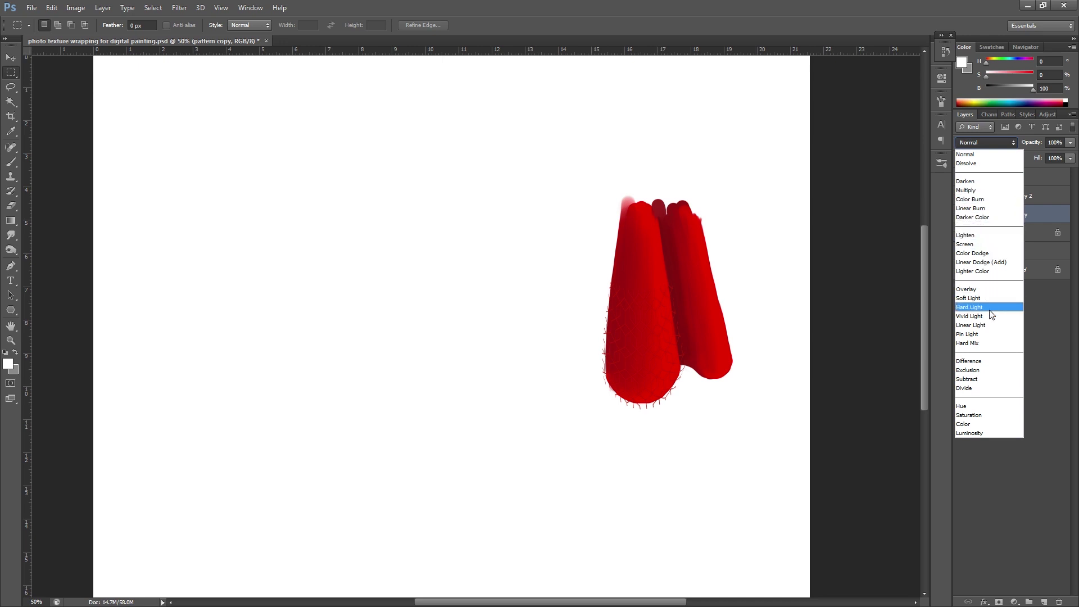
left_click(987, 144)
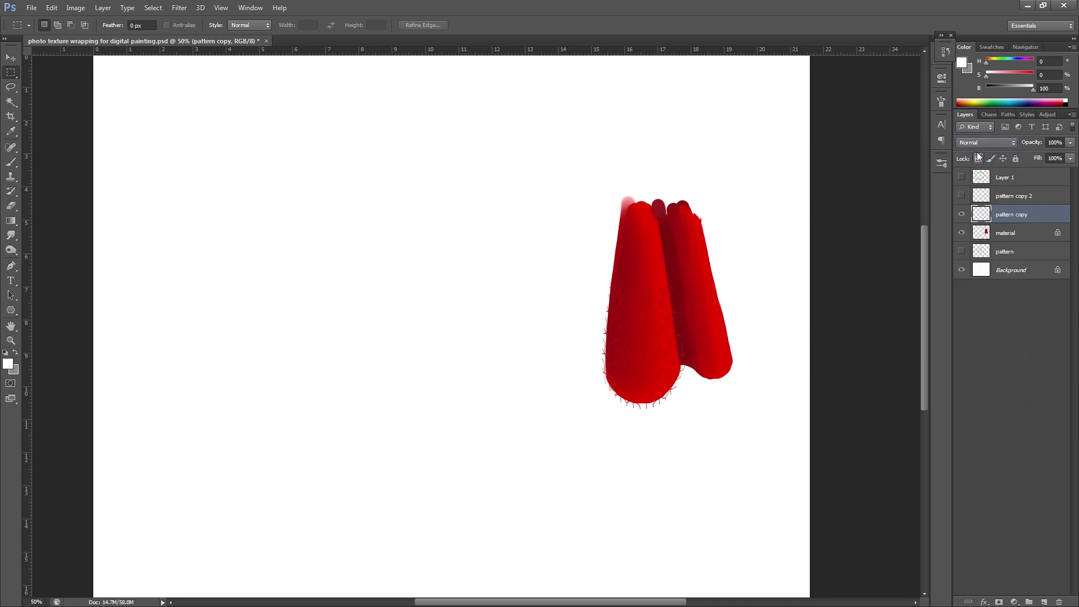
key("Down")
key("shift+plus")
key("shift+plus")
key("shift+plus")
key("shift+plus")
key("shift+plus")
key("shift+plus")
key("shift+plus")
key("shift+plus")
key("shift+plus")
key("shift+plus")
key("shift+plus")
key("shift+plus")
key("shift+plus")
key("shift+plus")
key("shift+plus")
key("shift+plus")
key("shift+minus")
key("shift+minus")
key("shift+minus")
key("shift+minus")
key("shift+minus")
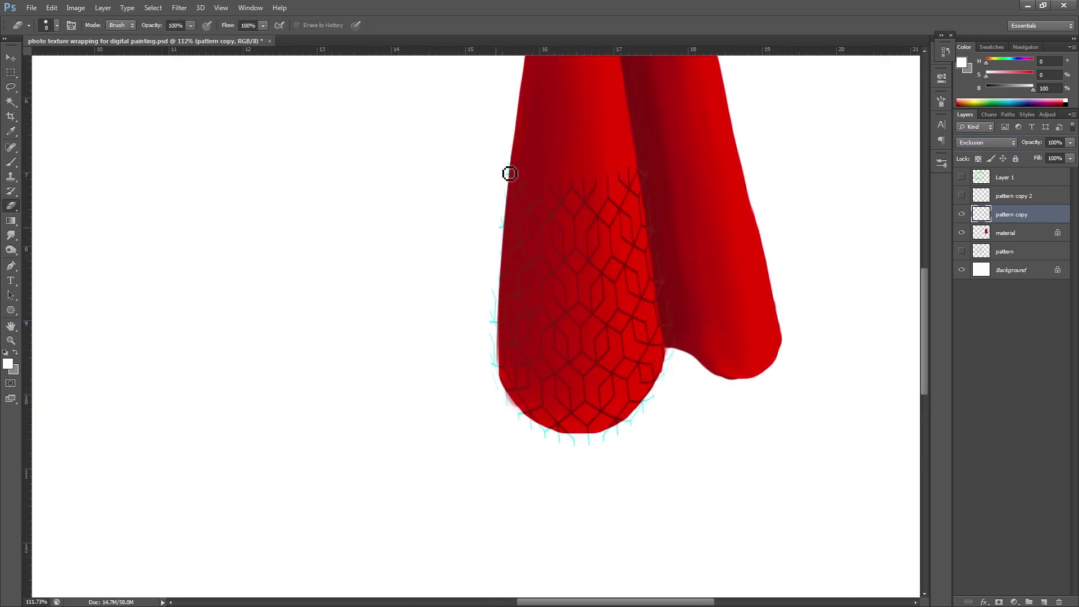
Step: Erase stray pattern lines along the front fold's outer edge and clip the pattern copy layer to the material layer
mouse_move(509, 174)
left_mouse_down()
mouse_move(503, 247)
mouse_move(514, 164)
mouse_move(498, 256)
left_mouse_up()
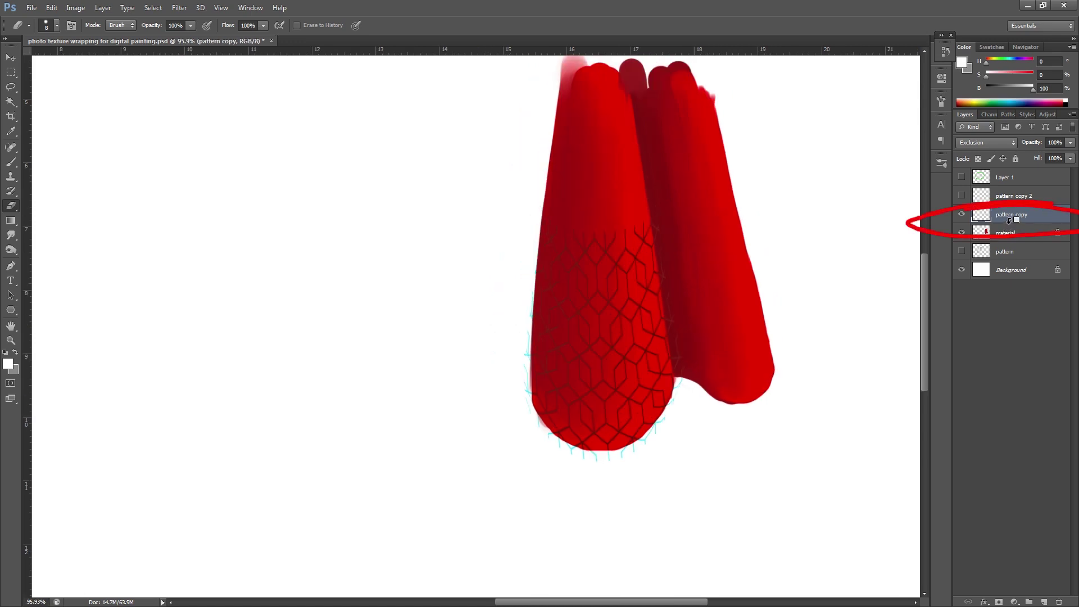
left_click_drag(1009, 220, 1003, 220)
left_click(1000, 220, "alt")
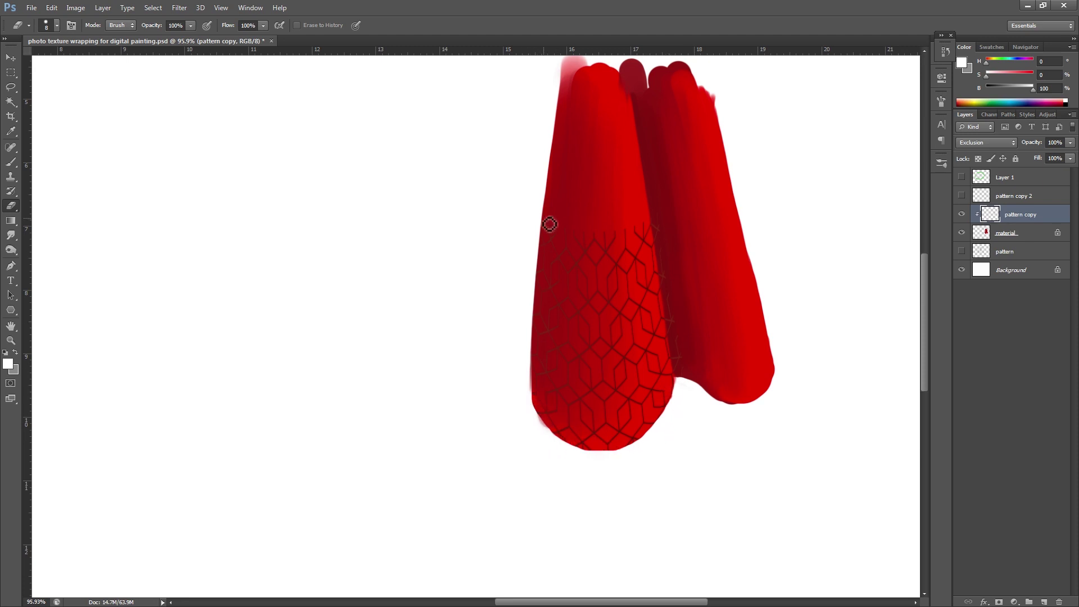
scroll(737, 460, "down", 2)
key("ctrl+u")
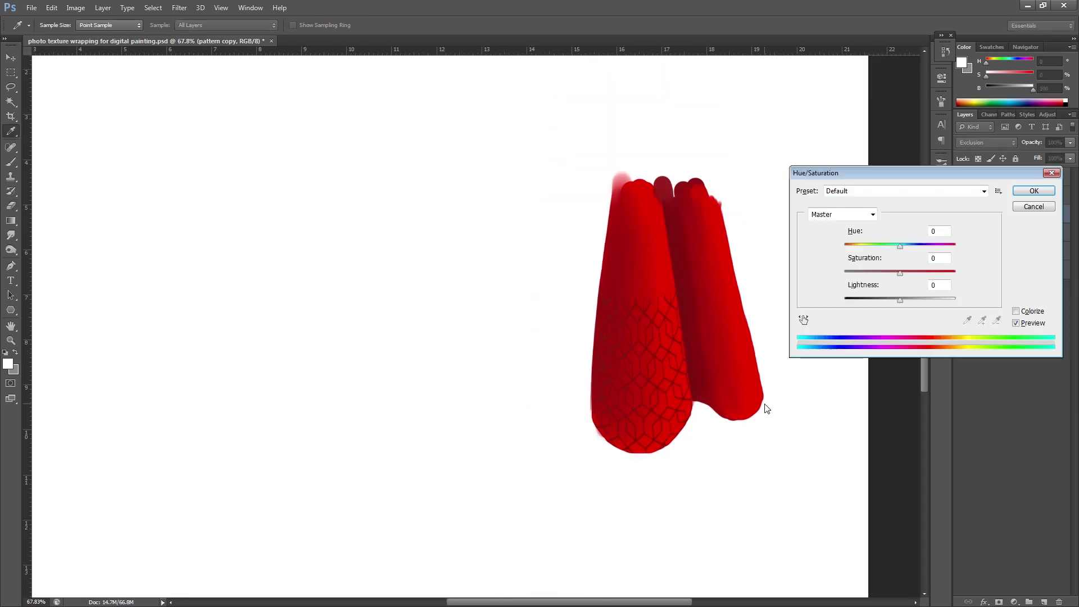
left_click_drag(899, 246, 948, 252)
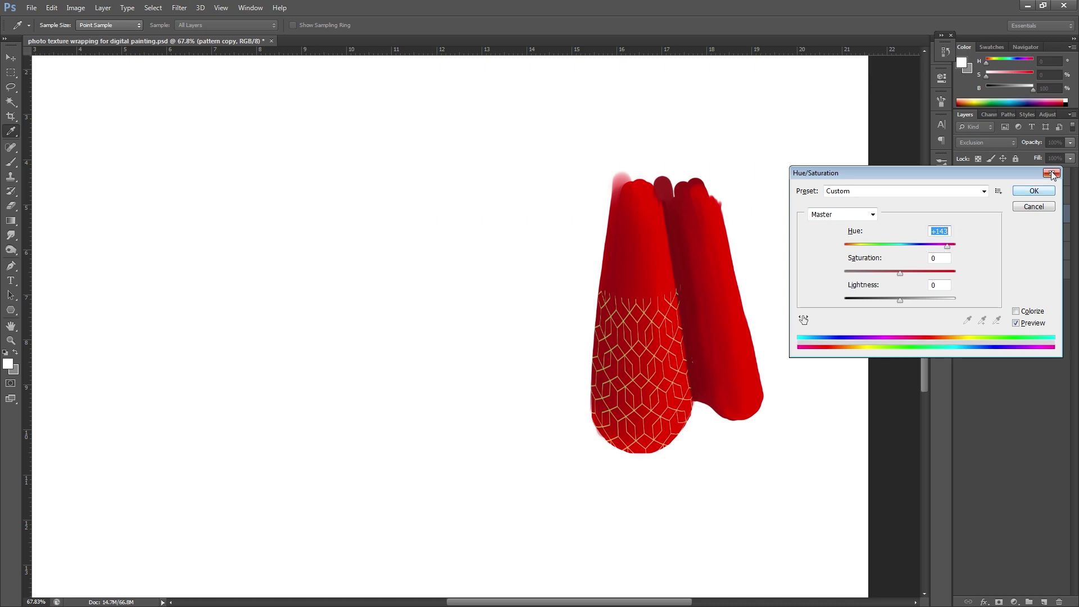
left_click(1049, 173)
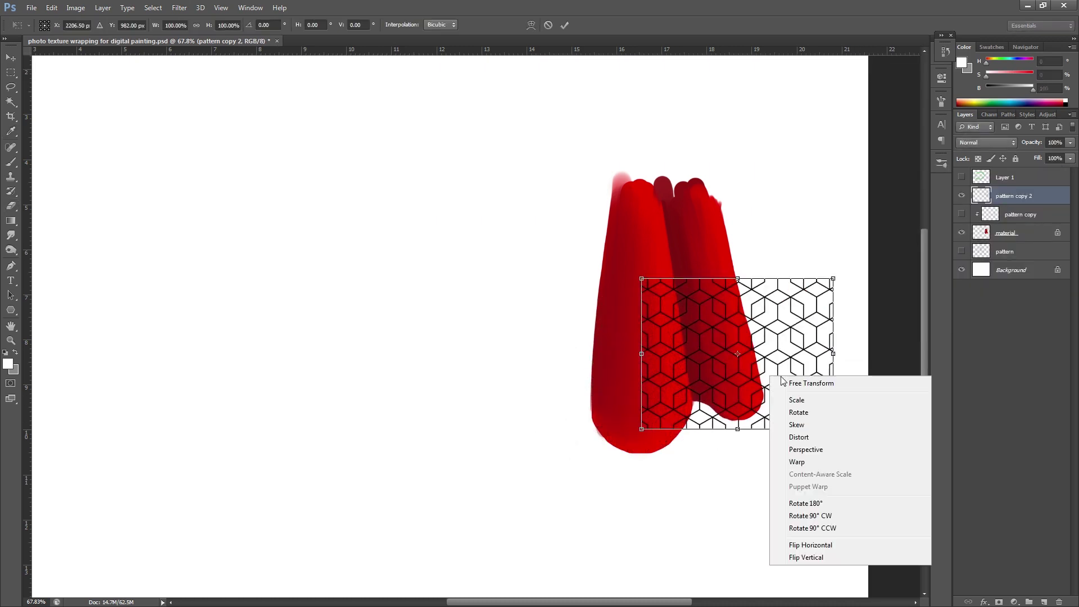
Step: Show pattern copy 2 with pattern copy hidden, and warp it to the rear fold's tapering sides and curved bottom
left_click(800, 467)
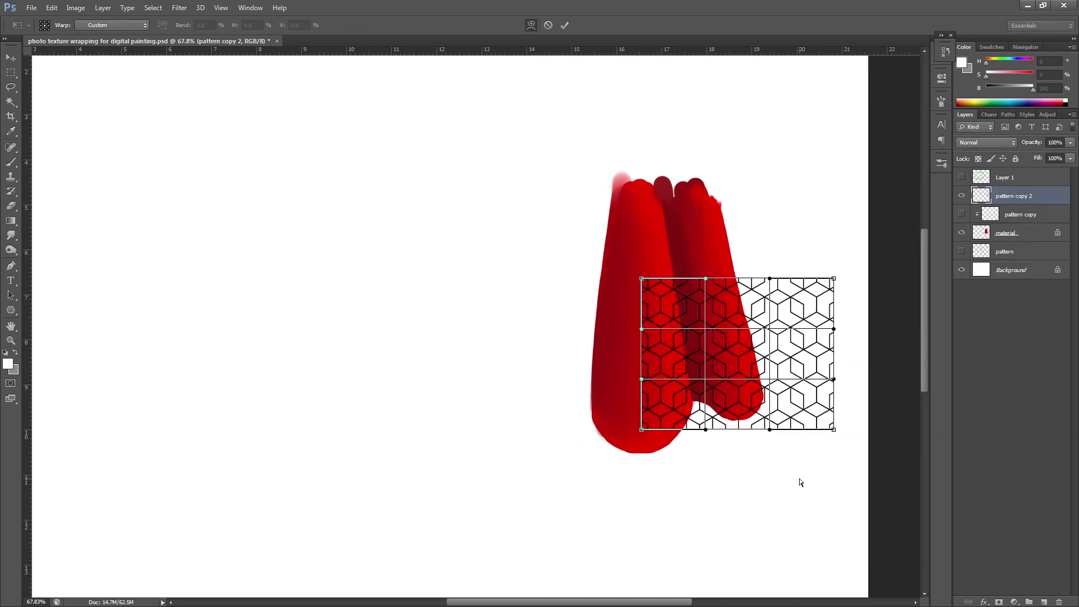
scroll(765, 452, "up", 3)
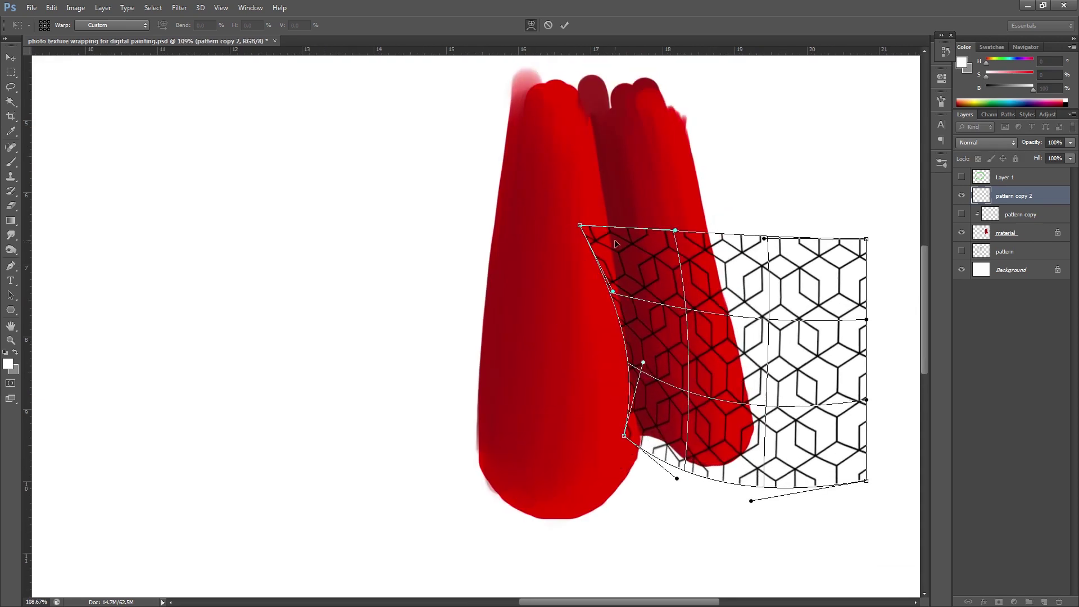
left_click_drag(899, 359, 766, 420)
left_click_drag(597, 209, 602, 200)
left_click_drag(718, 215, 705, 191)
left_click_drag(673, 230, 684, 246)
left_click_drag(689, 479, 663, 376)
left_click_drag(767, 499, 722, 566)
left_click_drag(624, 436, 628, 460)
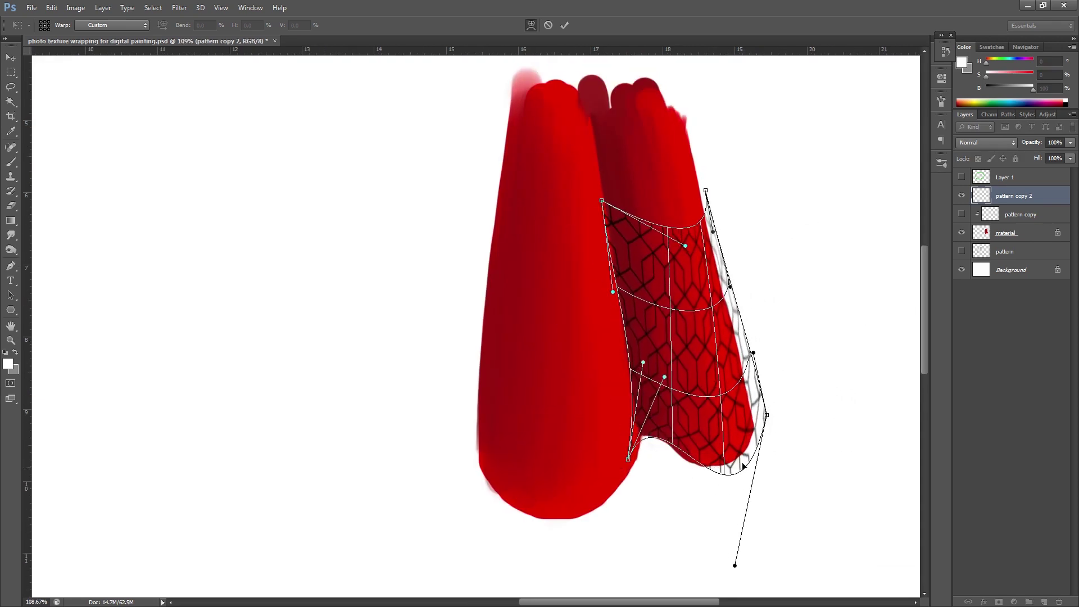
Step: Refine and apply the warp on the rear fold, and clip pattern copy 2 to the material layer
left_click_drag(664, 376, 642, 386)
left_click_drag(684, 245, 643, 187)
left_click_drag(713, 232, 687, 264)
key("Return")
key("e")
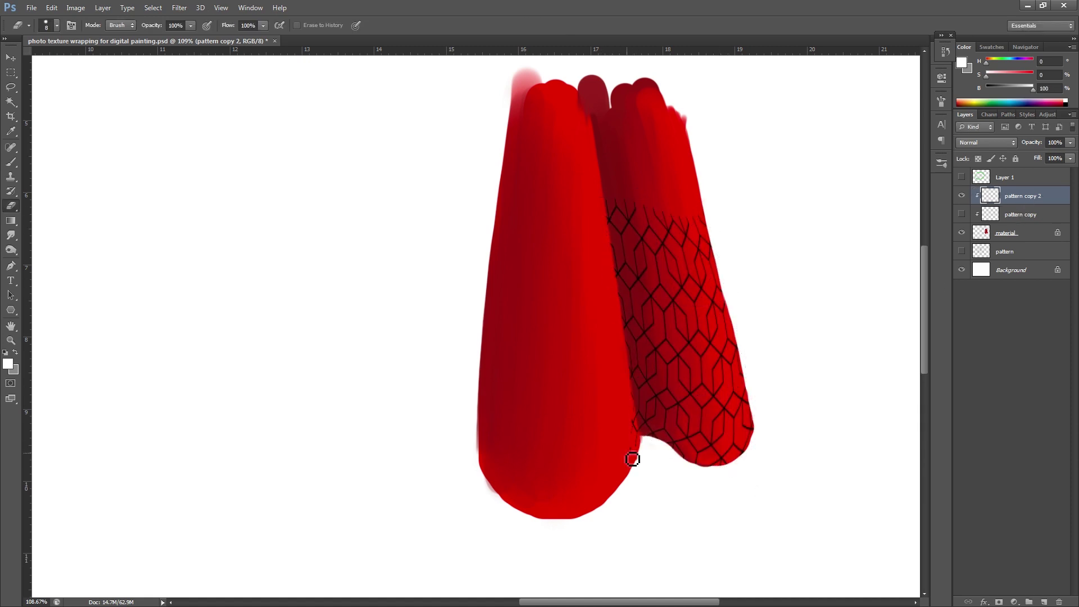
Step: Set pattern copy 2 to the Exclusion blend mode and show the pattern copy layer again
left_click(986, 142)
left_click(979, 370)
left_click(1029, 215)
left_click(1031, 196)
left_click(981, 205, "alt")
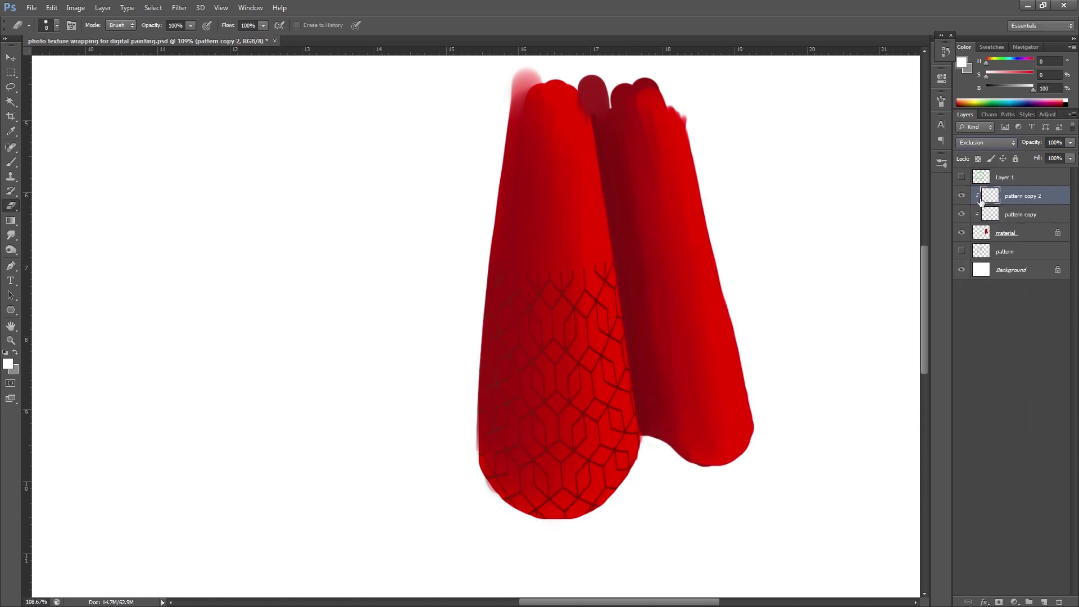
Step: Try to recolor pattern copy 2 with a Hue/Saturation adjustment
key("ctrl+u")
mouse_move(900, 274)
left_mouse_down()
mouse_move(874, 275)
mouse_move(889, 300)
left_mouse_up()
left_click(1033, 191)
Step: Lock the transparent pixels of pattern copy 2 and brush the cloth's sampled red over its lines on the rear fold
left_click(1020, 215)
left_click(978, 159)
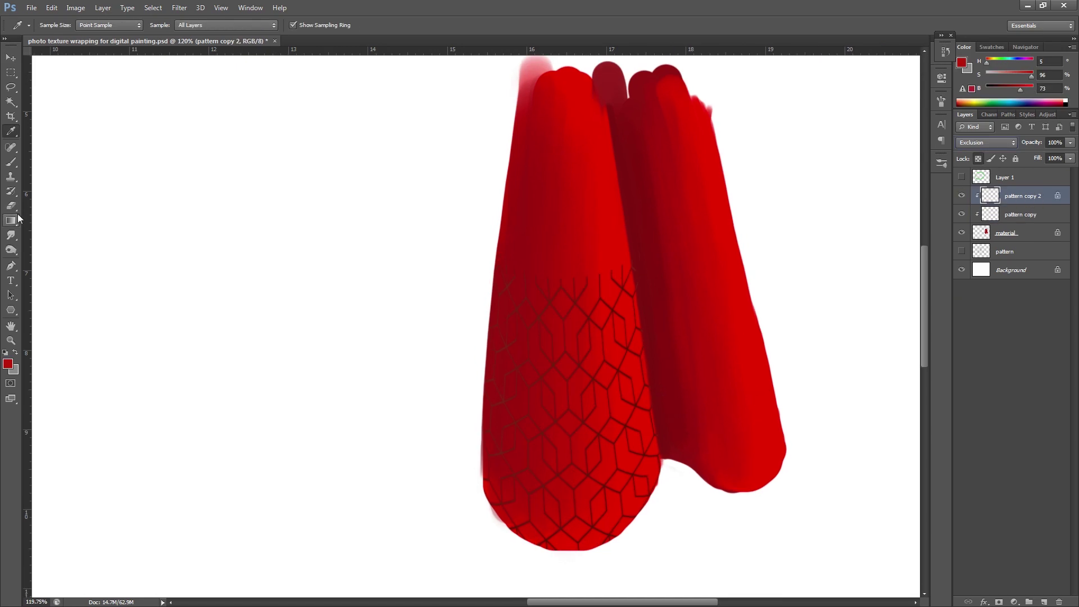
left_click(12, 236)
left_click(11, 163)
left_click_drag(573, 421, 709, 350)
scroll(784, 421, "down", 5)
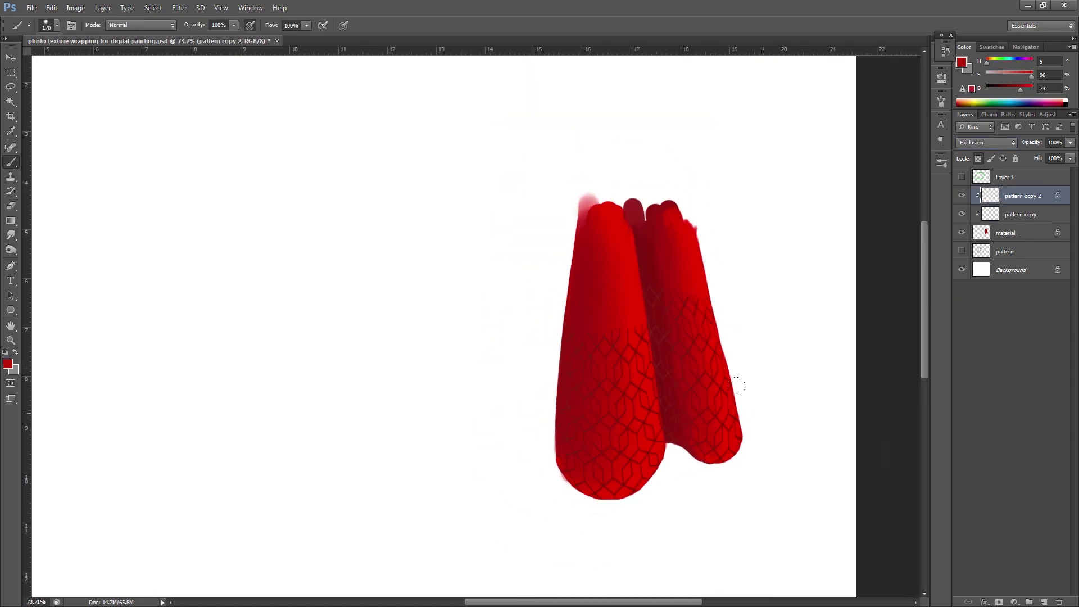
Step: Warp pattern copy 2 once more on the rear fold and apply the transform
key("ctrl+t")
right_click(739, 398)
left_click(771, 479)
key("Return")
Step: Fade the upper edge of the rear fold's pattern with a soft round eraser at size 200
key("b")
key("e")
right_click(794, 381)
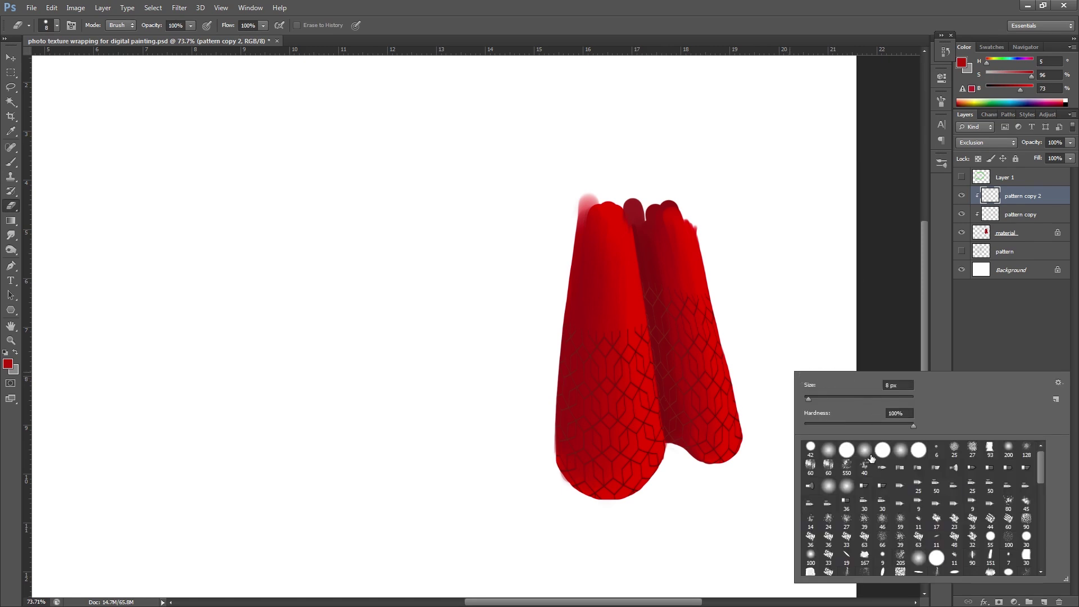
left_click(900, 449)
left_click_drag(720, 284, 748, 280)
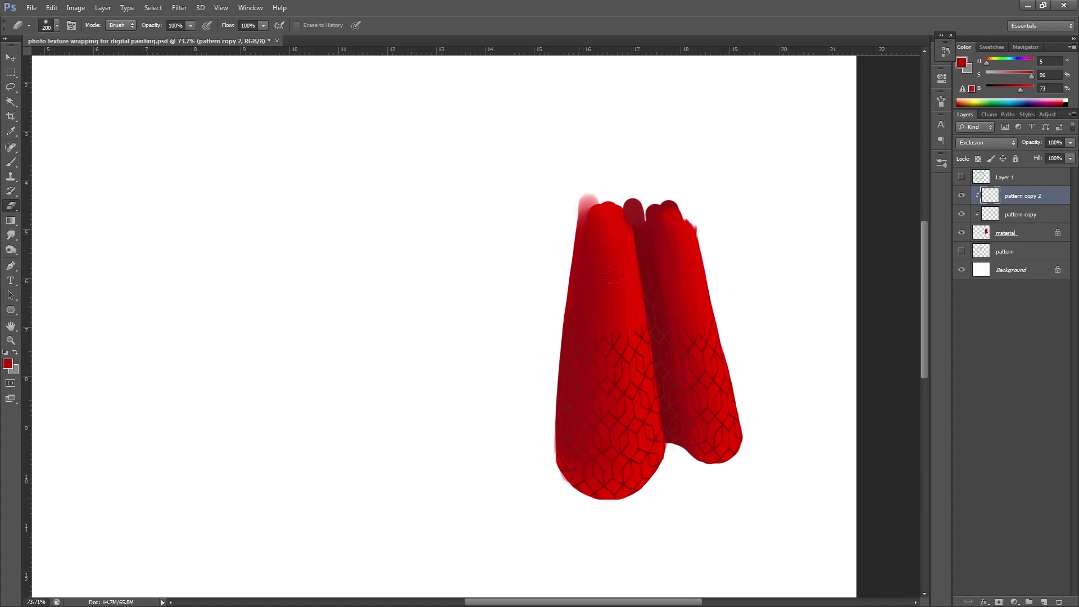
Step: Soften the upper edge of the front fold's pattern, and fade the rear fold's pattern further with the eraser at size 300
left_click(1016, 219)
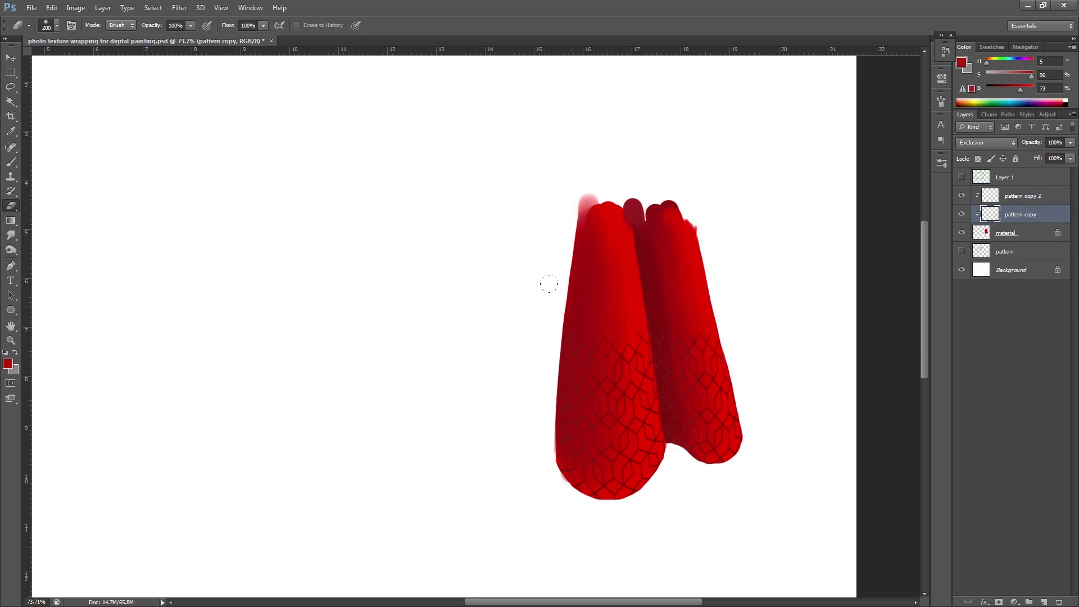
key("alt+bracketright")
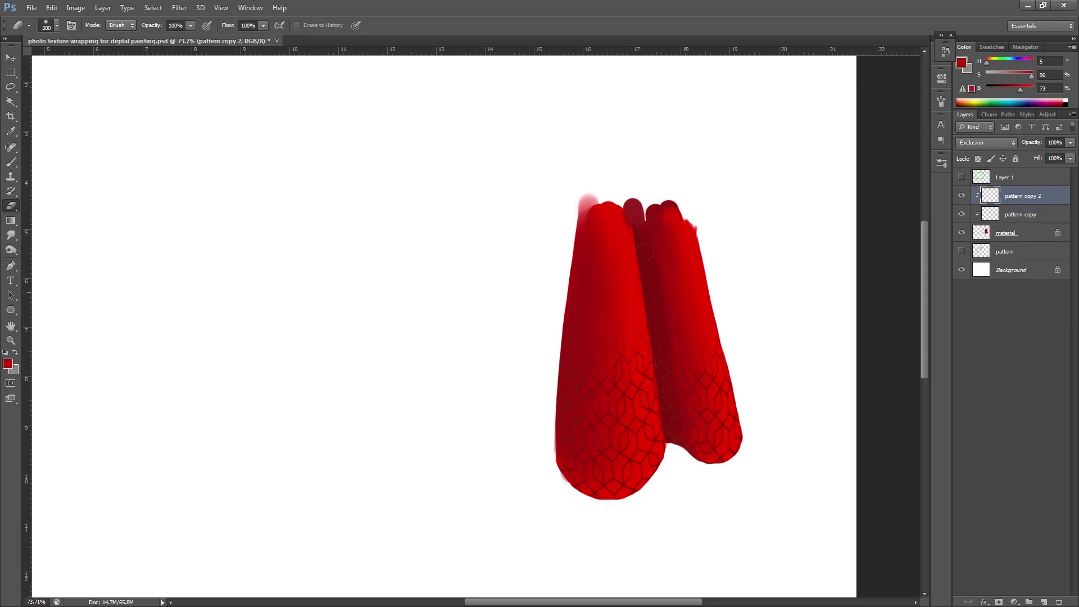
left_click_drag(748, 320, 732, 331)
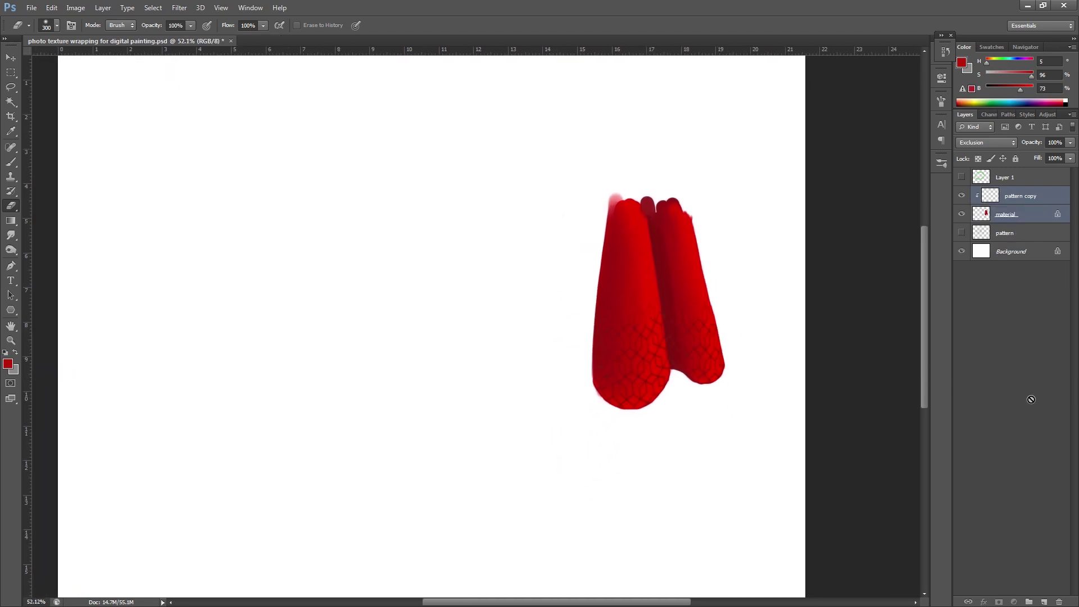
Step: Duplicate the material layer with its clipped pattern copy 2 and move the duplicated cloth left of the original
left_click_drag(1030, 400, 1044, 599)
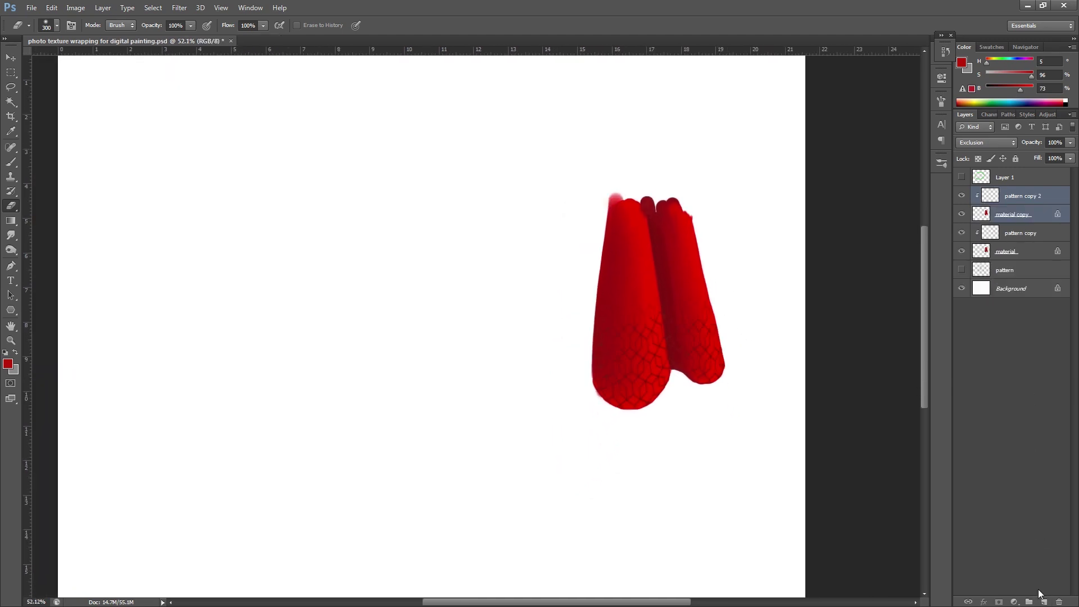
left_click_drag(668, 380, 455, 380)
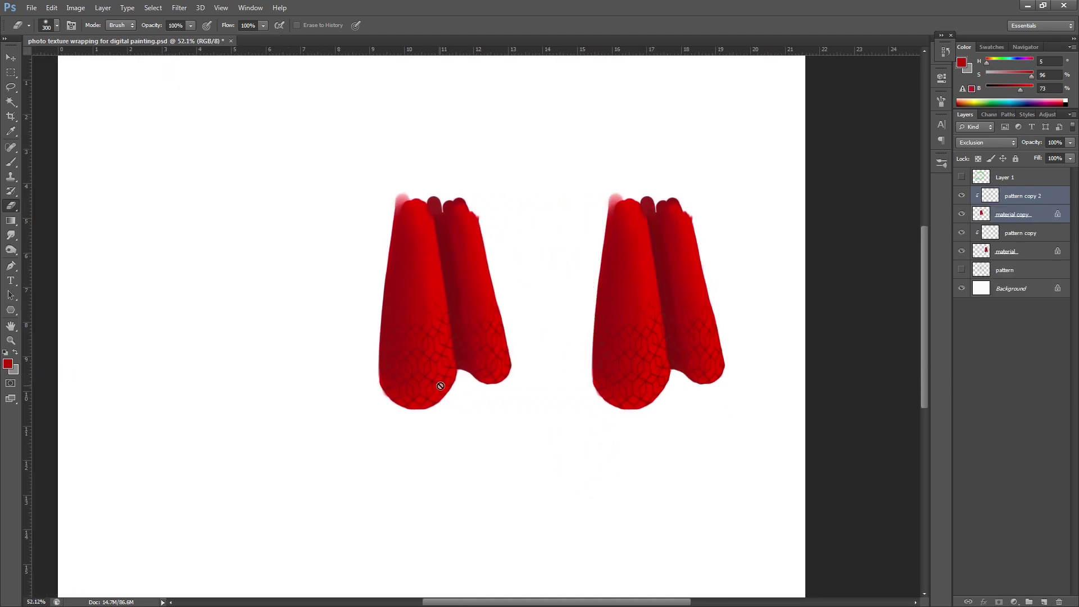
Step: Recolor pattern copy 2 with Hue/Saturation, setting hue to +116 and saturation to +28
left_click(1023, 198)
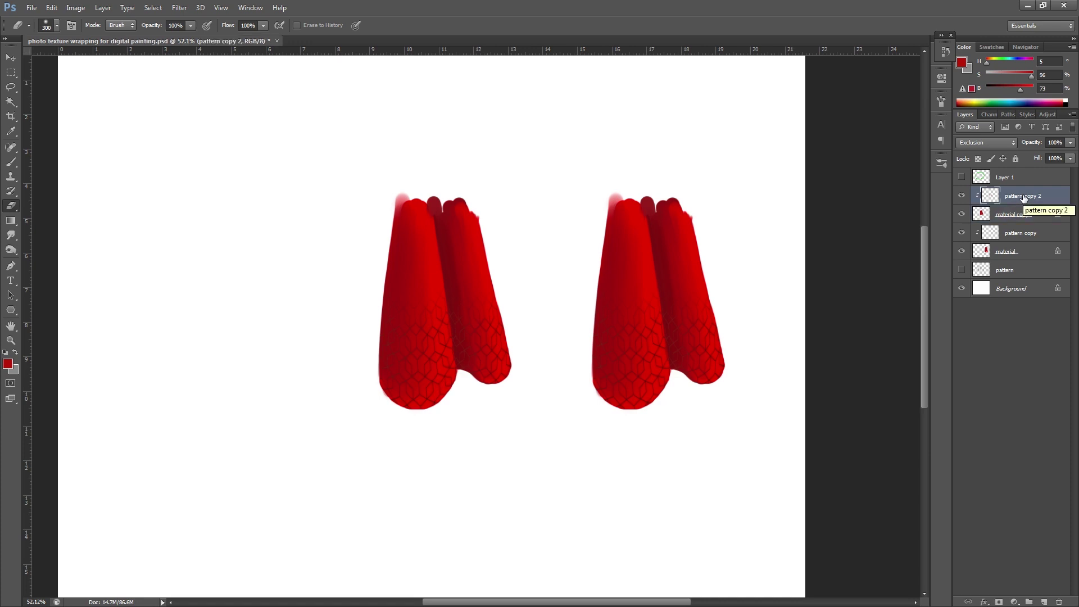
key("ctrl+u")
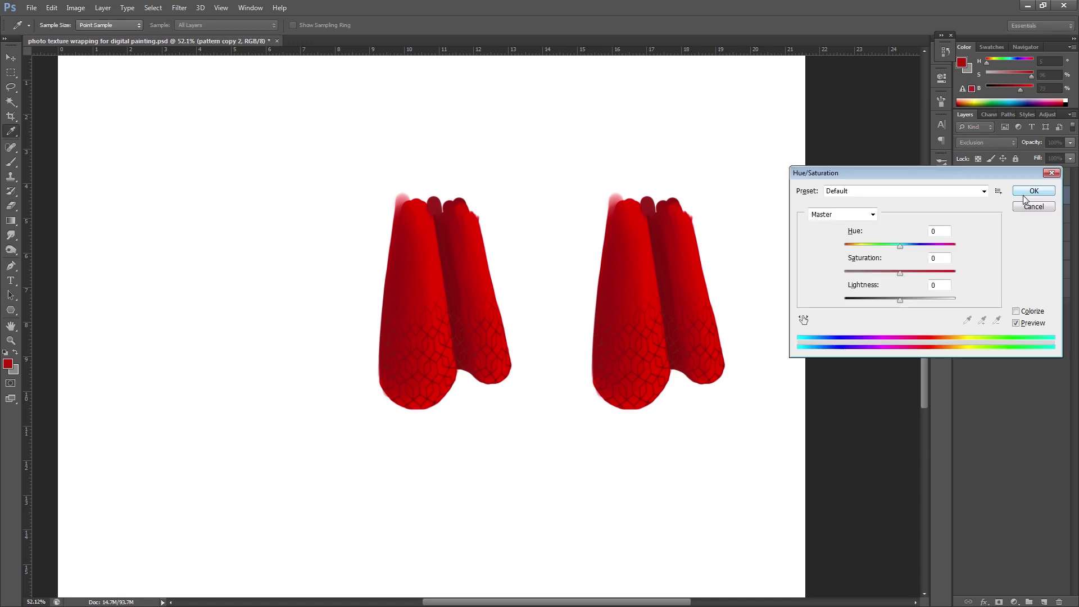
left_click_drag(900, 247, 941, 246)
left_click(915, 273)
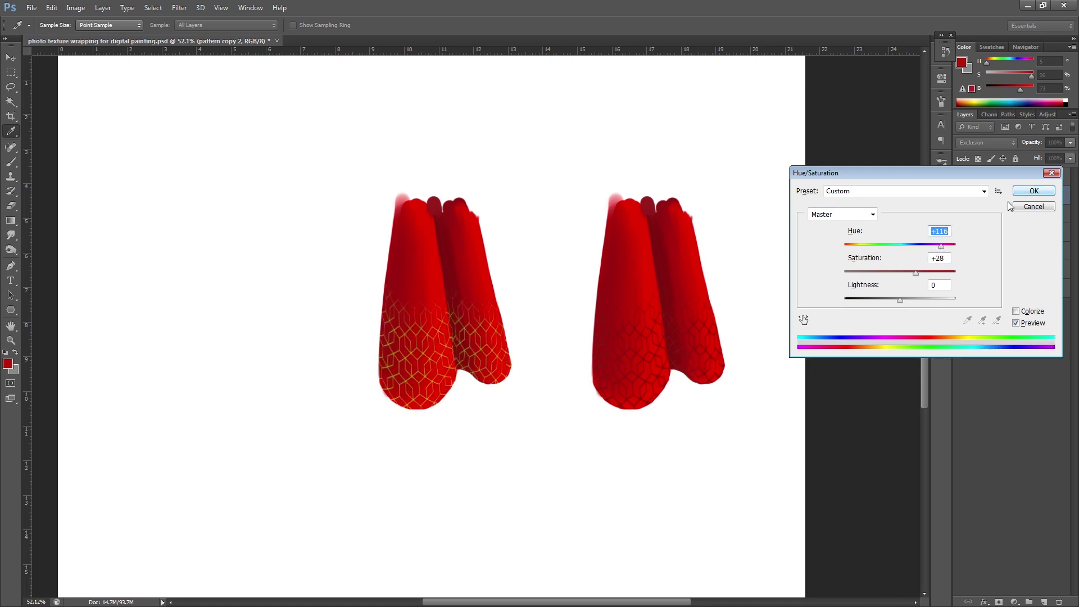
left_click(1034, 191)
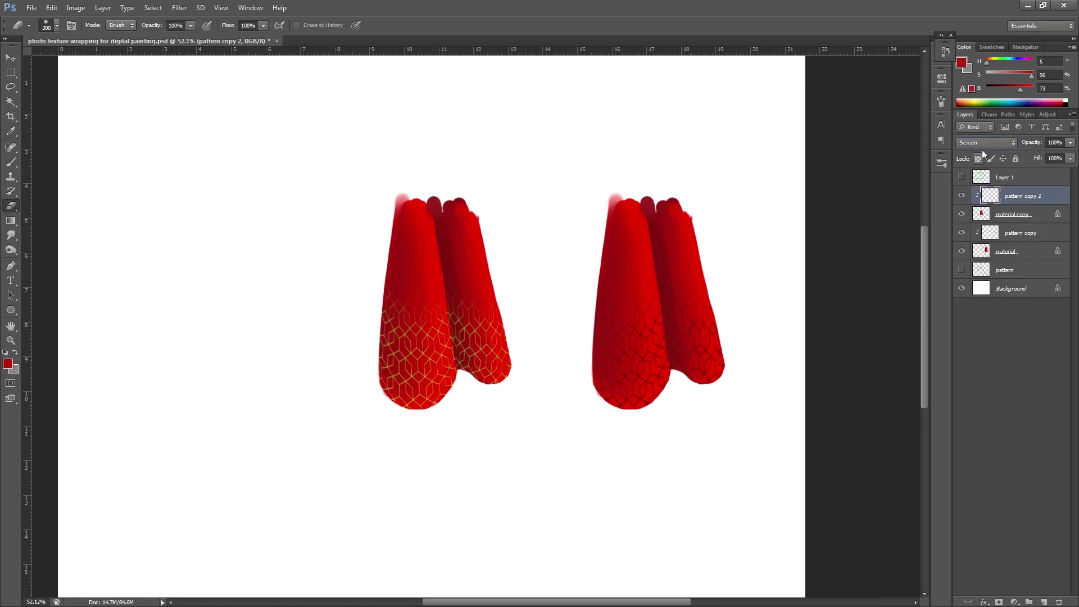
Step: Set pattern copy 2 to Normal blending and shift its color with hue -71 and saturation +37
left_click(989, 139)
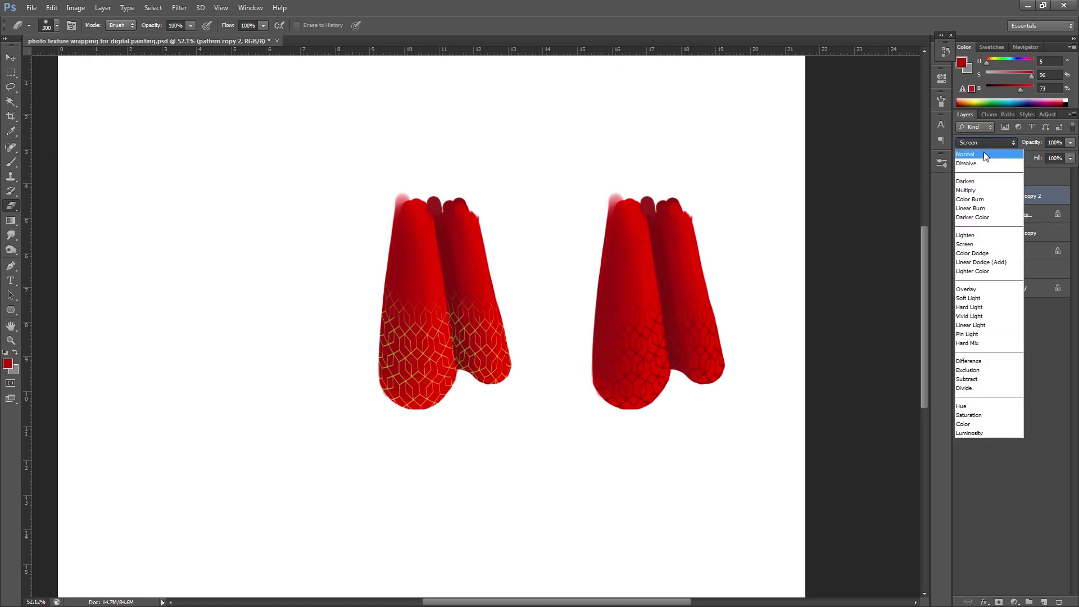
left_click(982, 152)
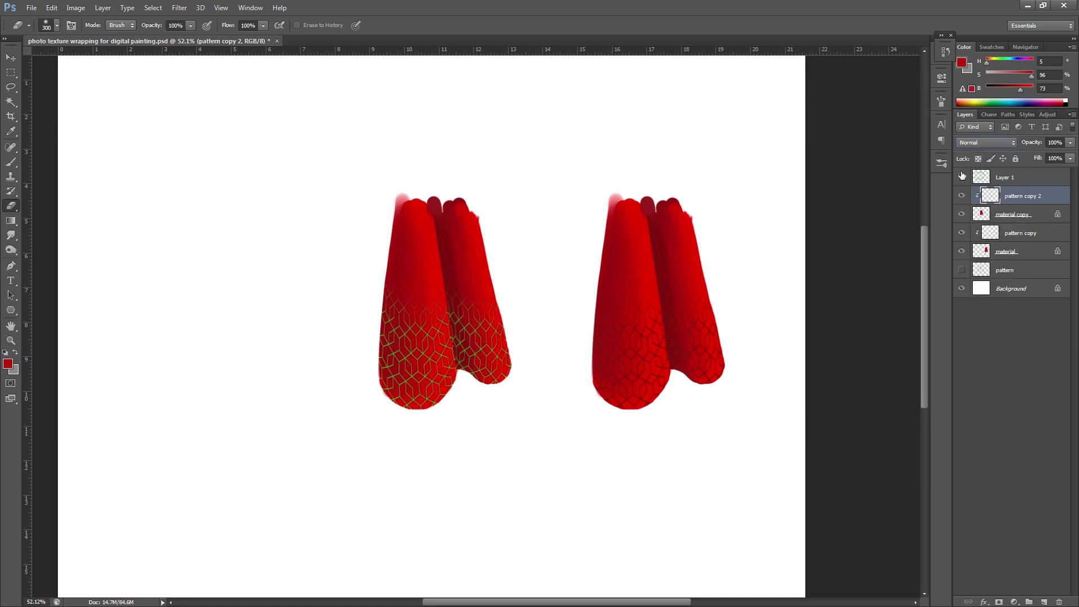
left_click(962, 176)
key("ctrl+u")
left_click_drag(899, 246, 912, 275)
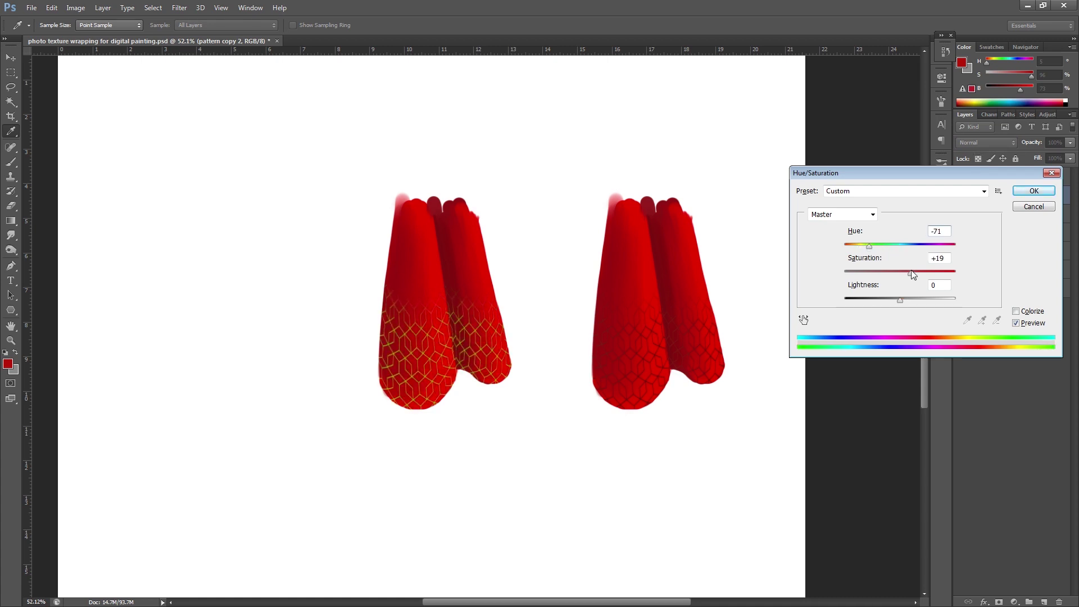
left_click(1018, 193)
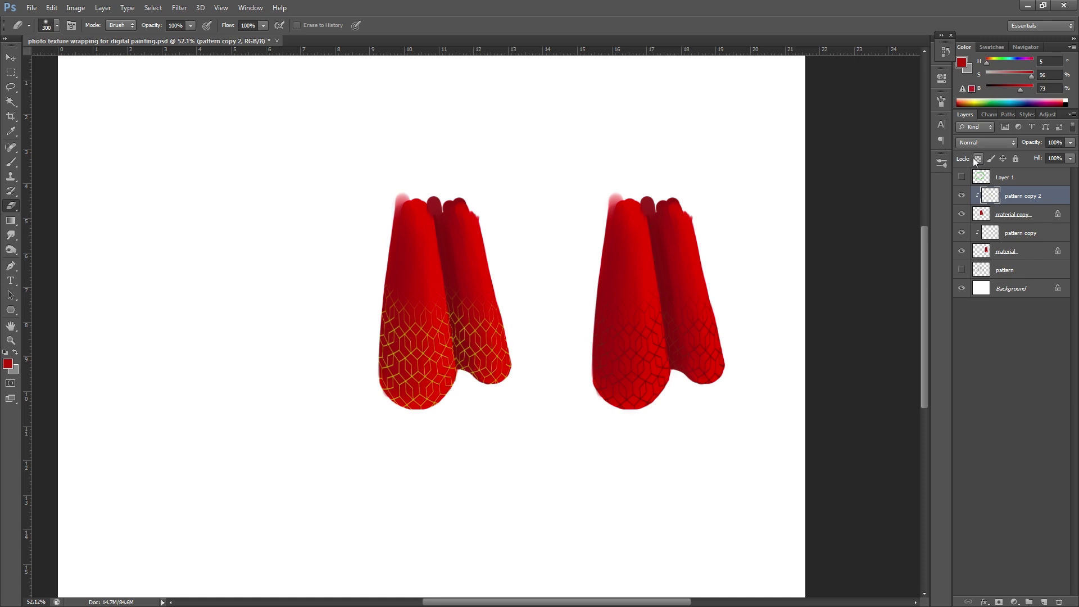
Step: Lock the transparent pixels of pattern copy 2 and brighten its lines on both folds with the Dodge tool at size 40
left_click(974, 158)
left_click(12, 236)
left_click(14, 252)
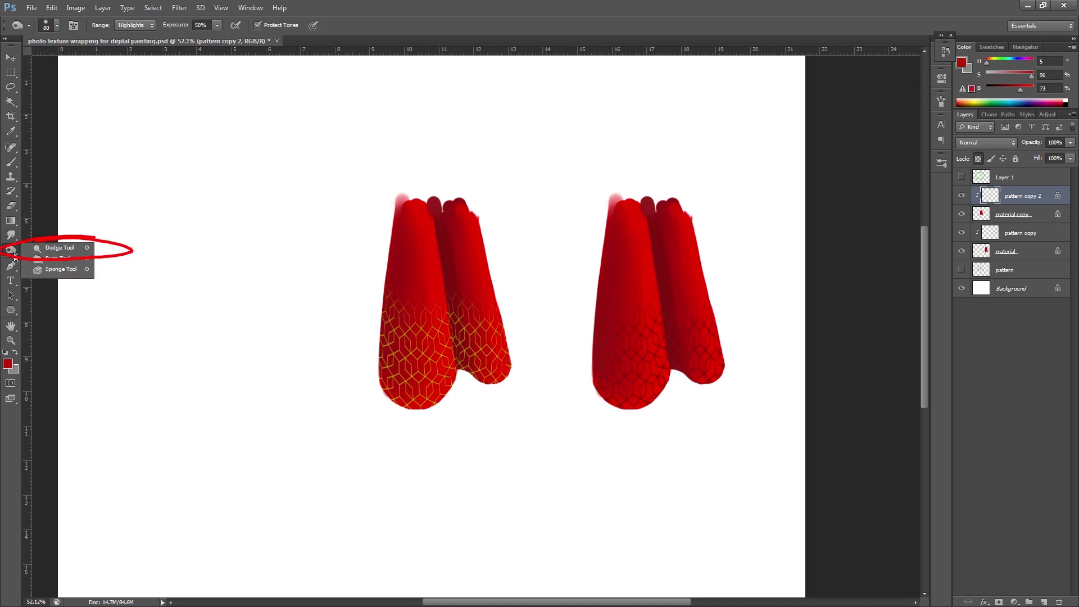
left_click(68, 254)
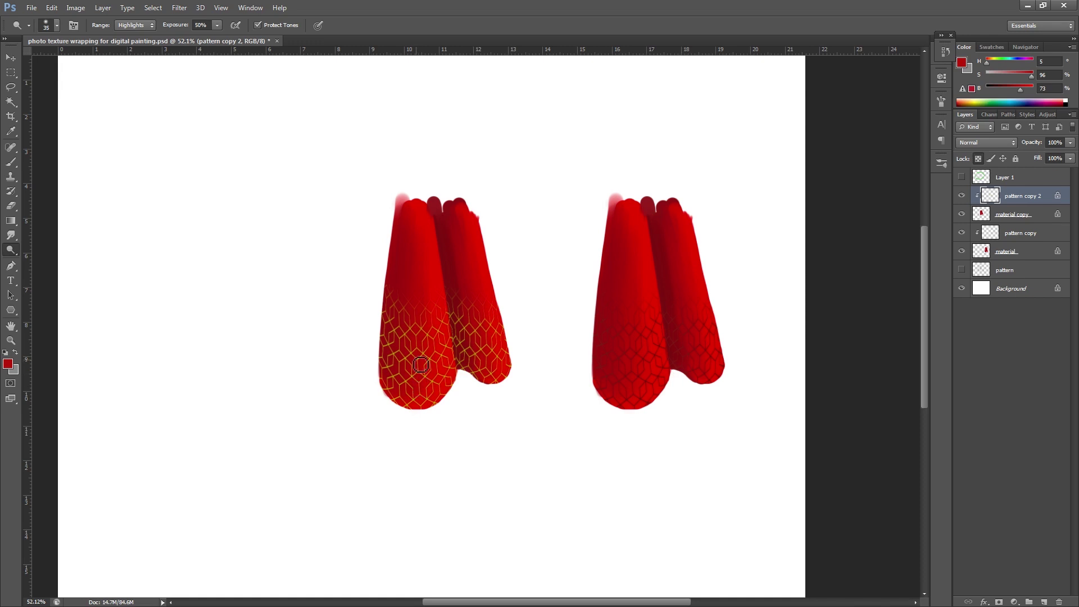
key("bracketright")
mouse_move(416, 389)
left_mouse_down()
mouse_move(415, 343)
mouse_move(419, 405)
mouse_move(408, 409)
mouse_move(405, 391)
mouse_move(430, 402)
left_mouse_up()
mouse_move(486, 353)
left_mouse_down()
mouse_move(499, 368)
mouse_move(497, 337)
mouse_move(497, 369)
left_mouse_up()
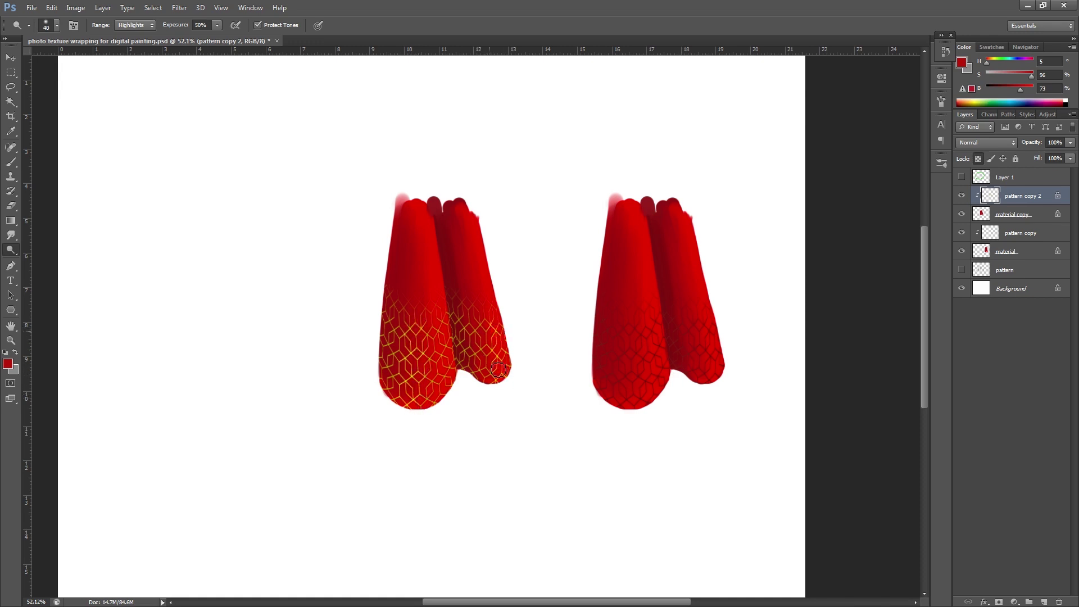
mouse_move(433, 355)
left_mouse_down()
mouse_move(418, 358)
mouse_move(428, 328)
mouse_move(438, 379)
left_mouse_up()
Step: Darken the yellow pattern lines in the shaded area between the two folds with the Burn tool
right_click(11, 250)
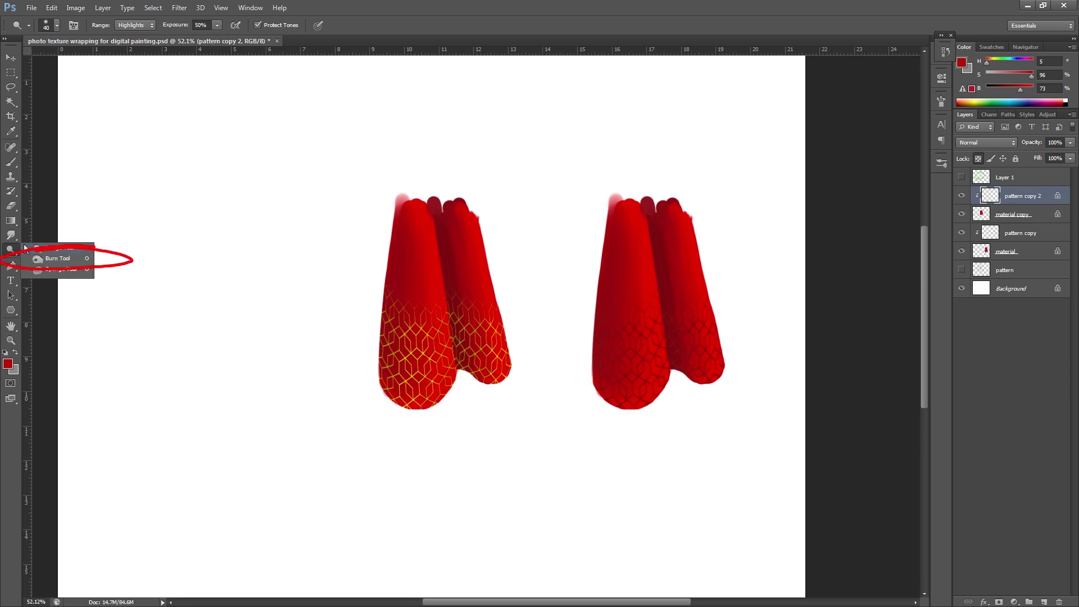
left_click(57, 259)
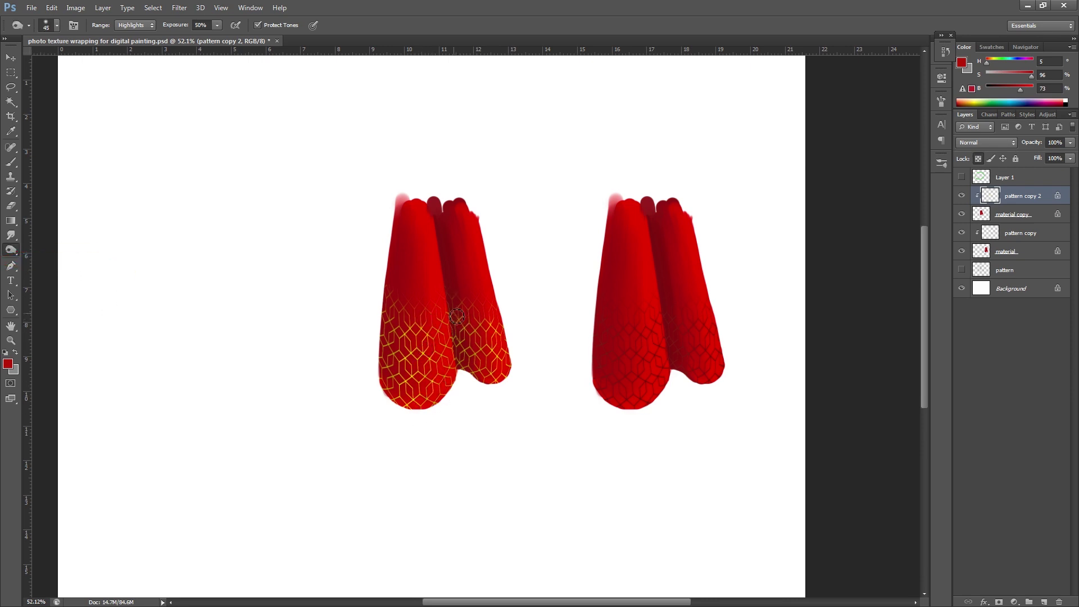
key("bracketleft")
key("bracketleft")
key("bracketright")
key("bracketright")
key("bracketright")
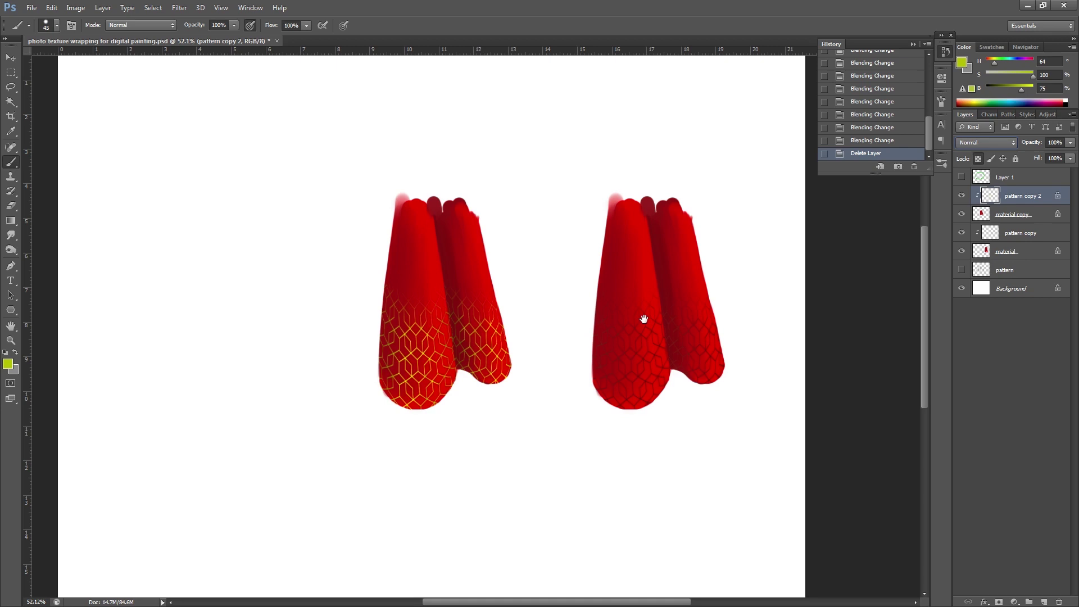
scroll(646, 318, "up", 2)
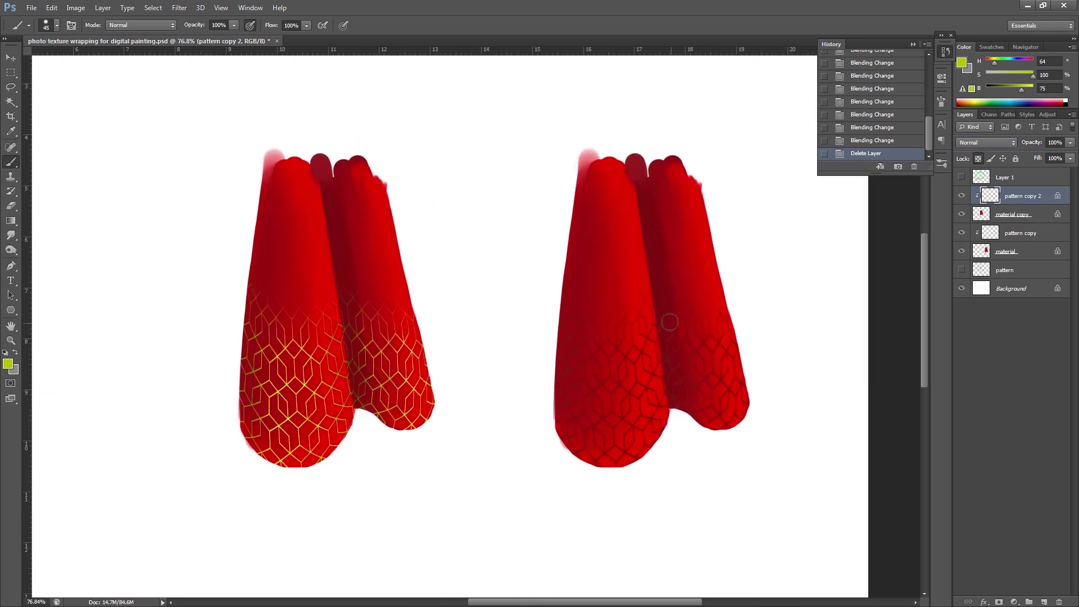
left_click(914, 42)
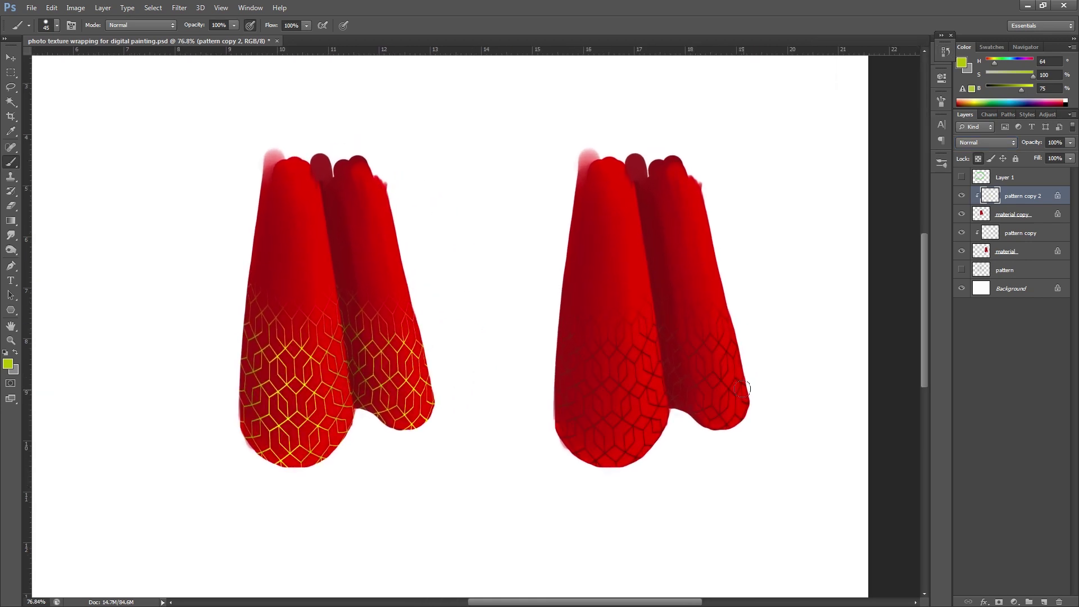
left_click(1018, 233)
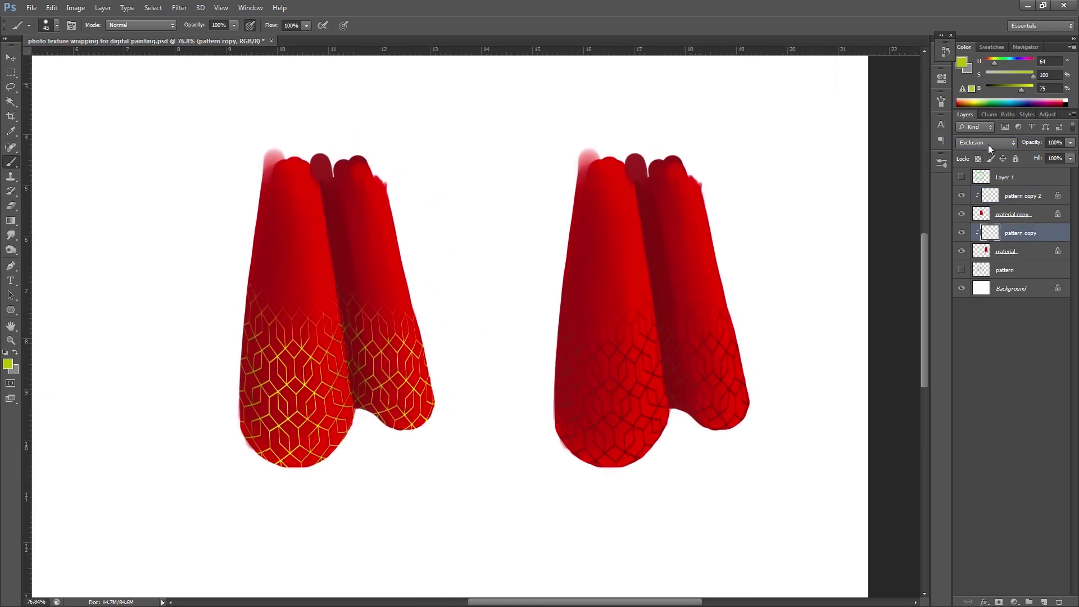
left_click(1011, 197)
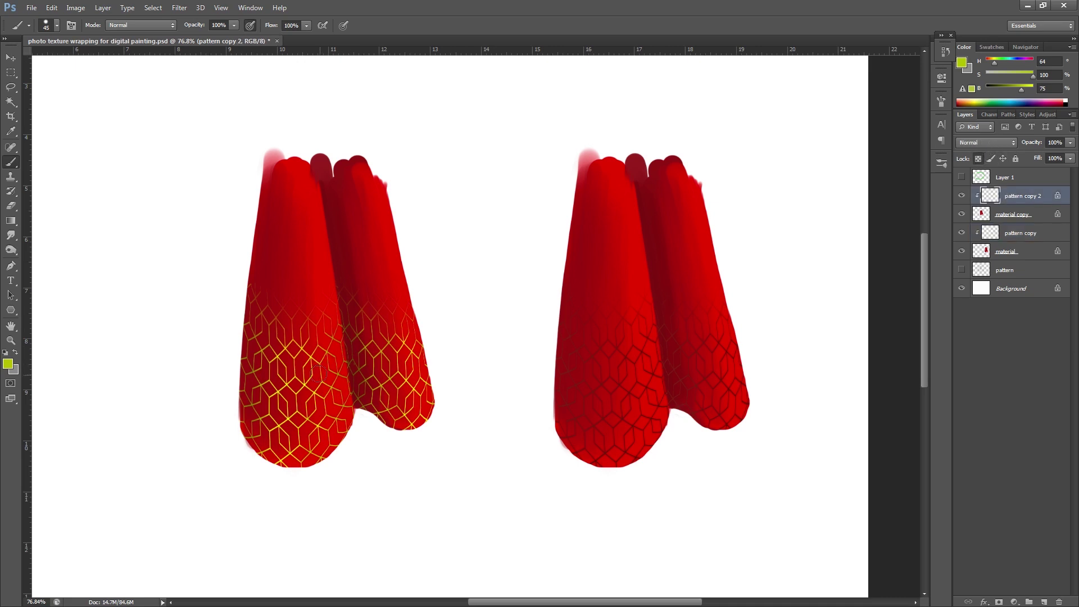
Step: Reduce the brush size to 25 and add a new layer at the top of the layer stack
key("bracketleft")
key("bracketleft")
key("ctrl+shift+alt+n")
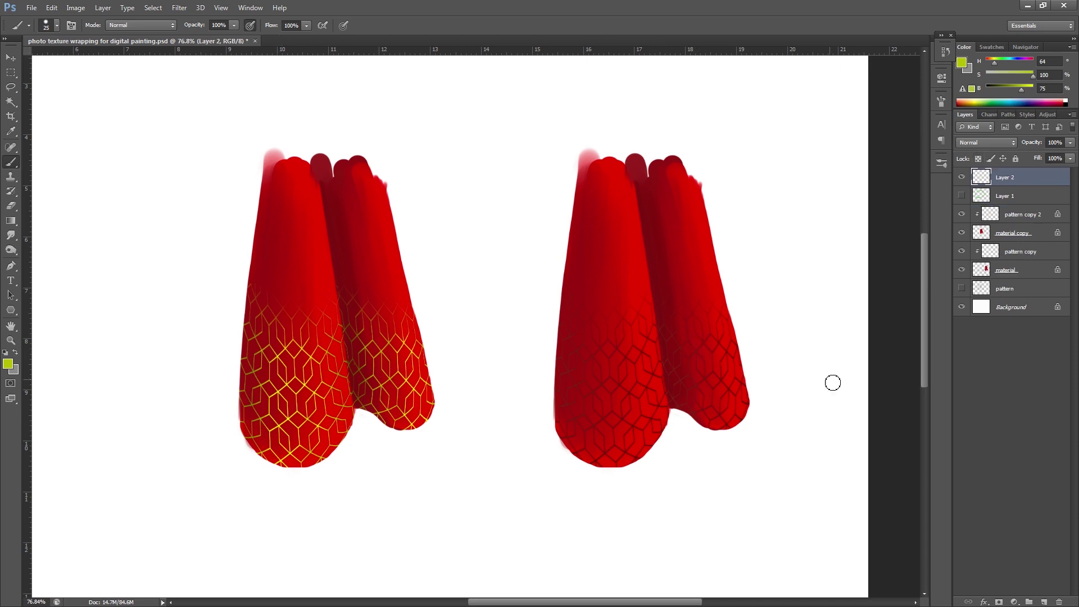
Step: Circle the patterned overlap of the folds in green on each cloth, undoing each circle
mouse_move(682, 287)
left_mouse_down()
mouse_move(629, 342)
mouse_move(758, 347)
mouse_move(642, 287)
left_mouse_up()
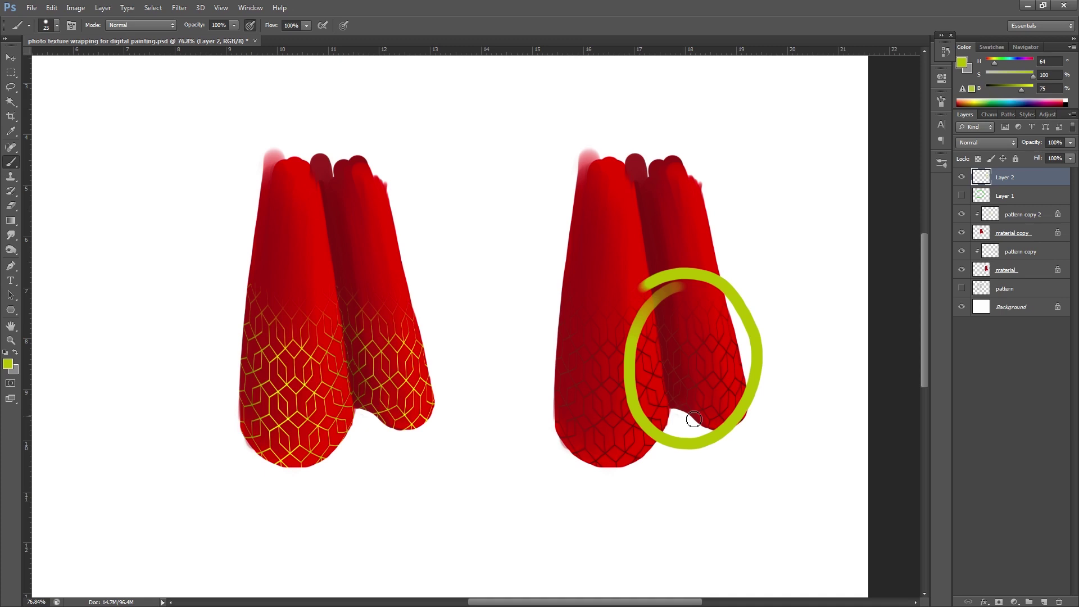
key("ctrl+z")
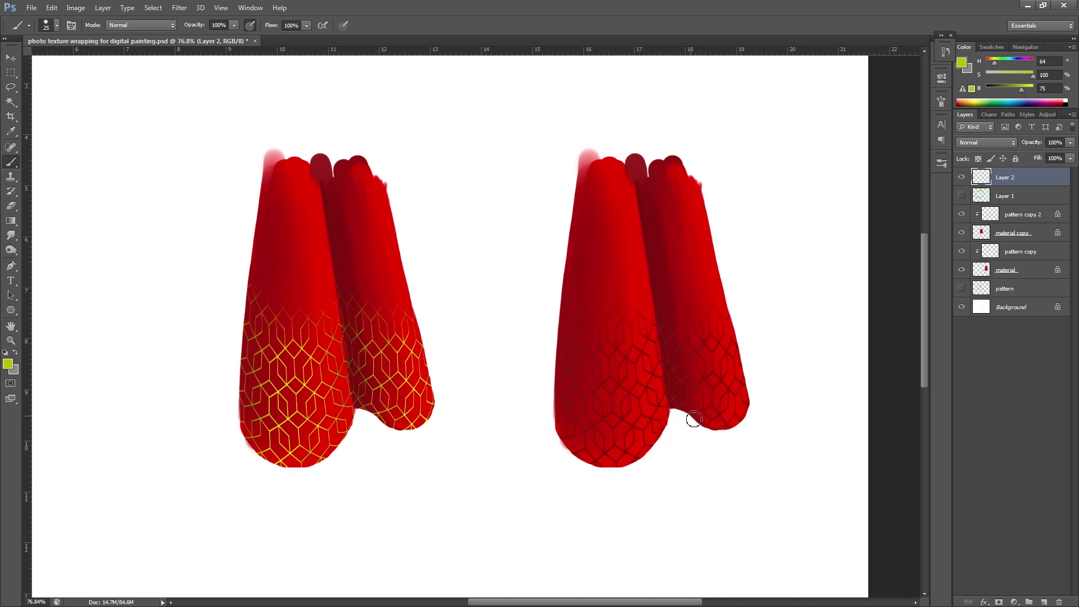
mouse_move(361, 306)
left_mouse_down()
mouse_move(297, 371)
mouse_move(428, 373)
mouse_move(306, 315)
left_mouse_up()
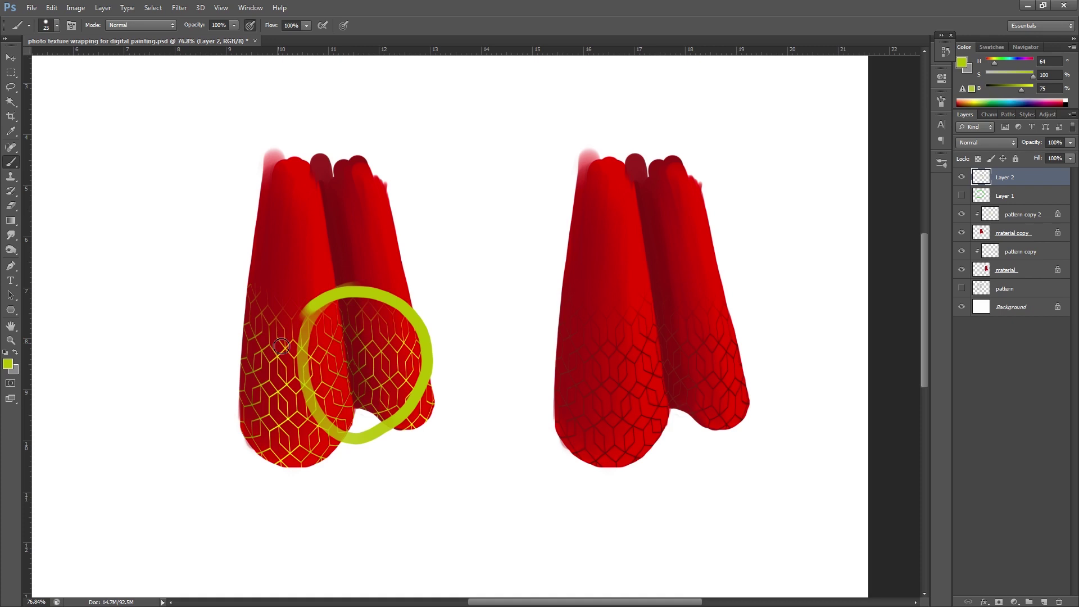
key("ctrl+z")
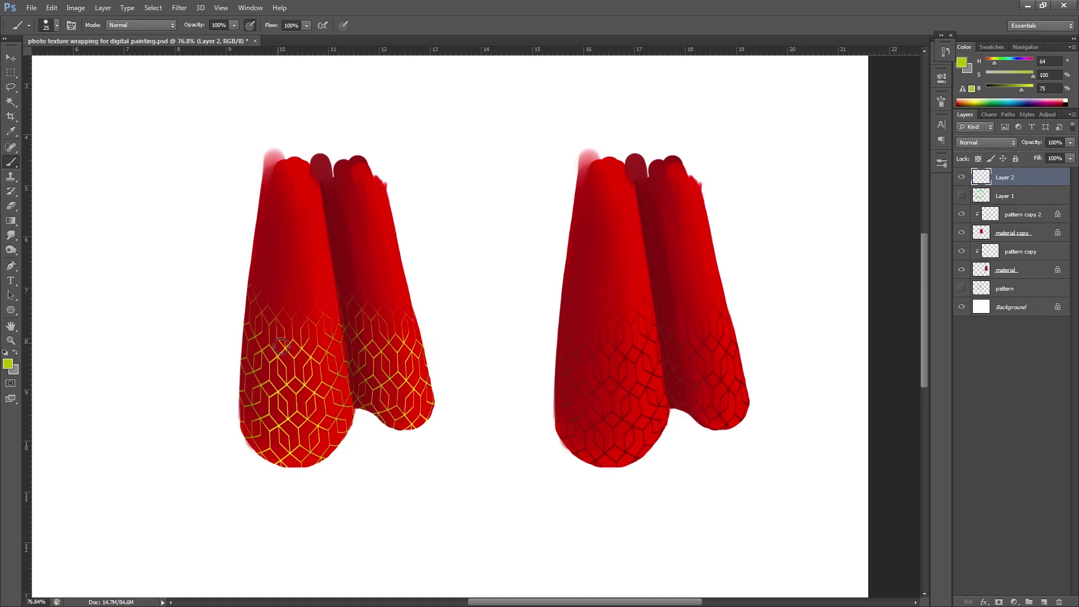
Step: Compare the copied cloth with and without pattern copy 2
left_click(962, 214)
left_click(962, 214)
Step: Select pattern copy 2 for painting and set the brush's blending mode to Screen
left_click(1009, 218)
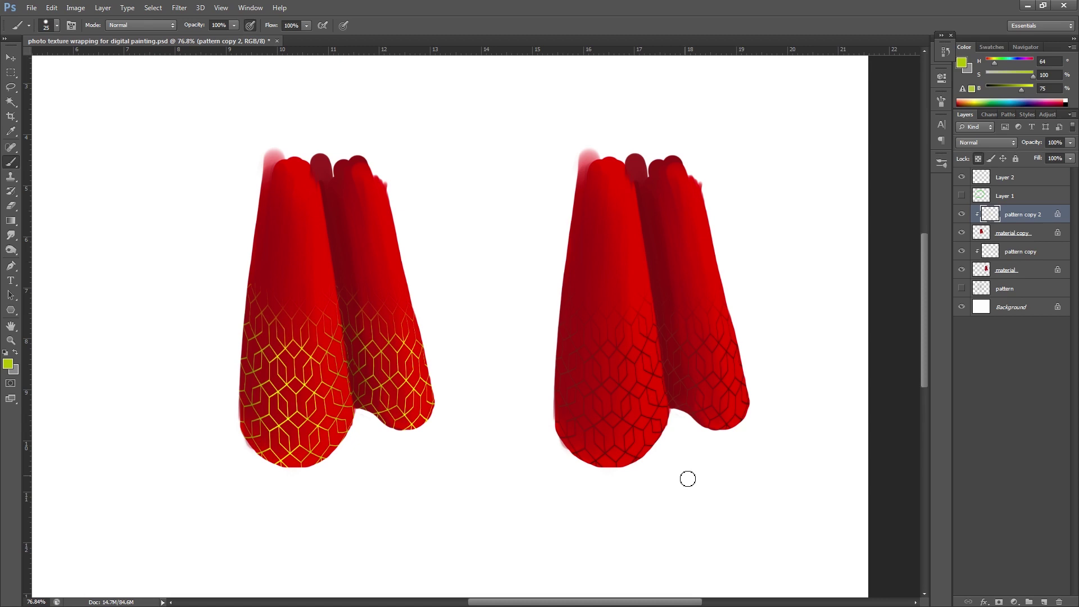
left_click(147, 26)
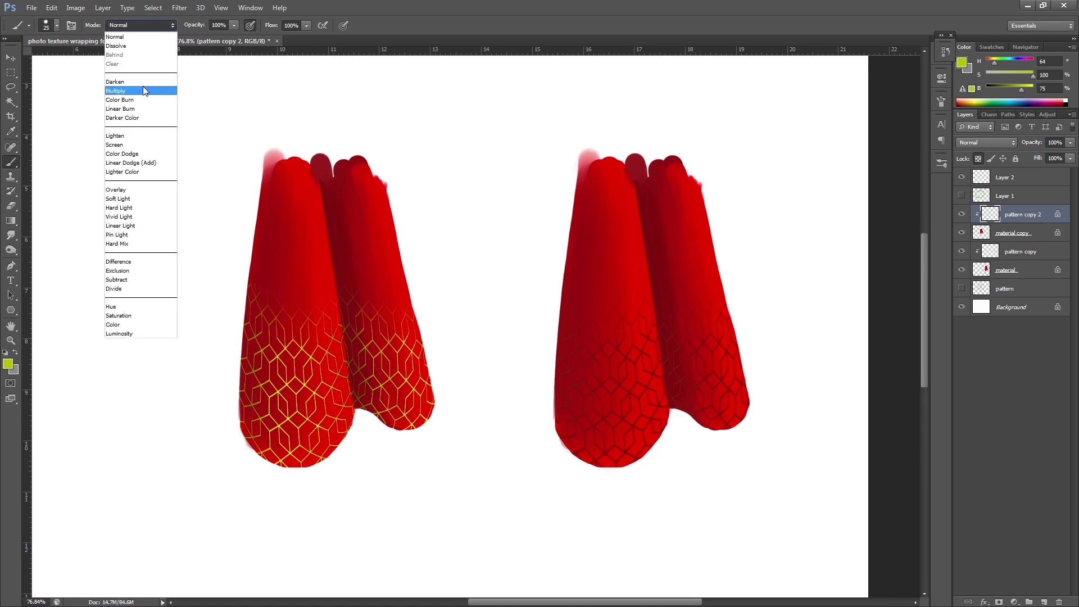
left_click(136, 98)
left_click(140, 25)
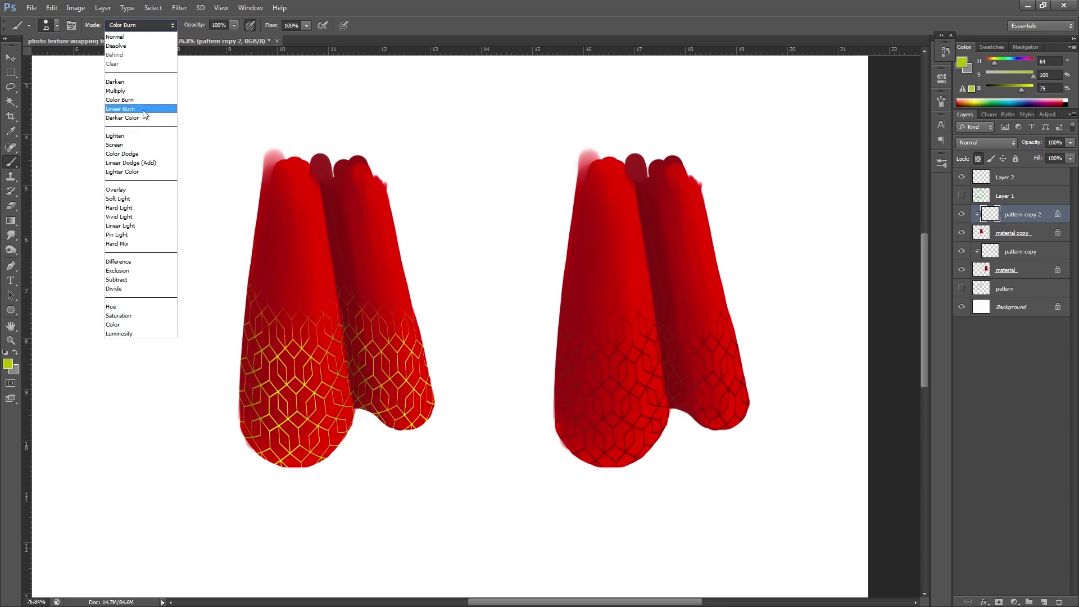
left_click(143, 144)
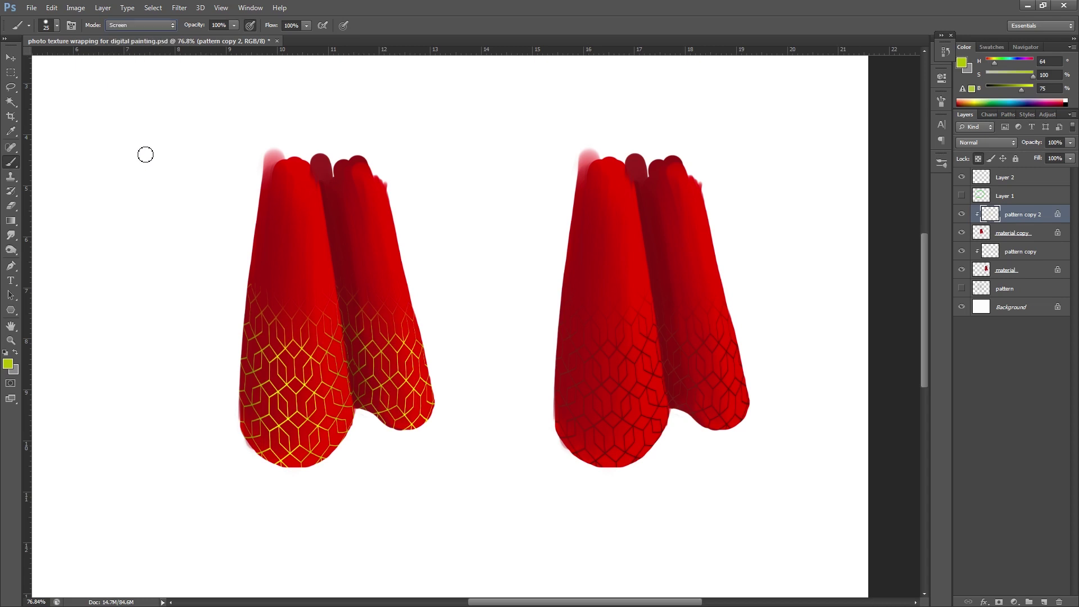
Step: Try brushing green in Screen mode over the lower pattern lines of the copied cloth's front fold, and undo it
mouse_move(246, 413)
left_mouse_down()
mouse_move(270, 444)
mouse_move(355, 414)
mouse_move(293, 432)
mouse_move(302, 439)
left_mouse_up()
key("alt+bracketright")
key("bracketleft")
key("bracketleft")
key("ctrl+z")
left_click(1019, 218)
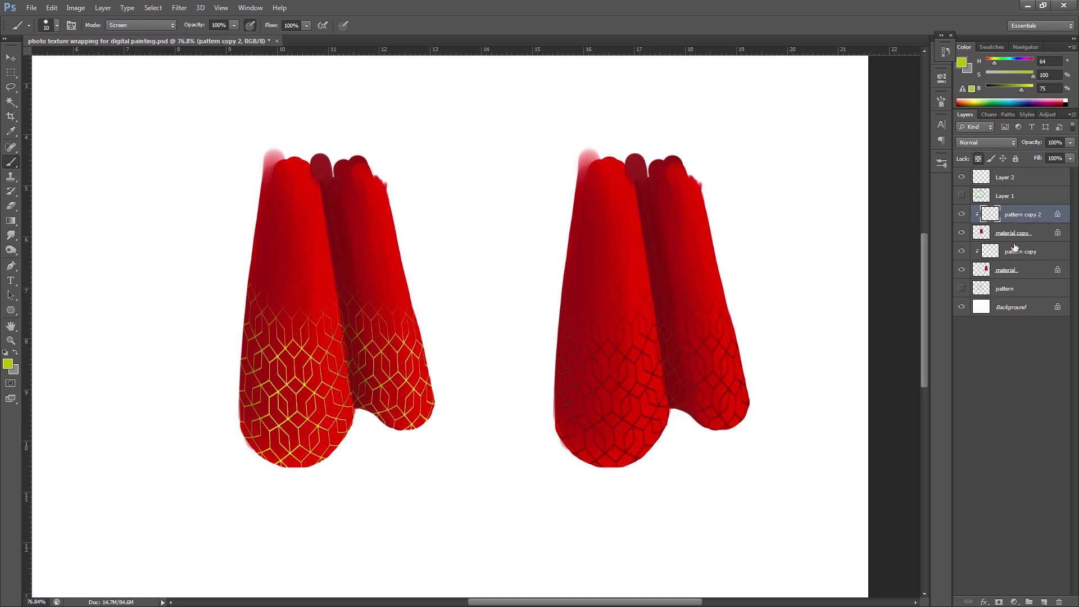